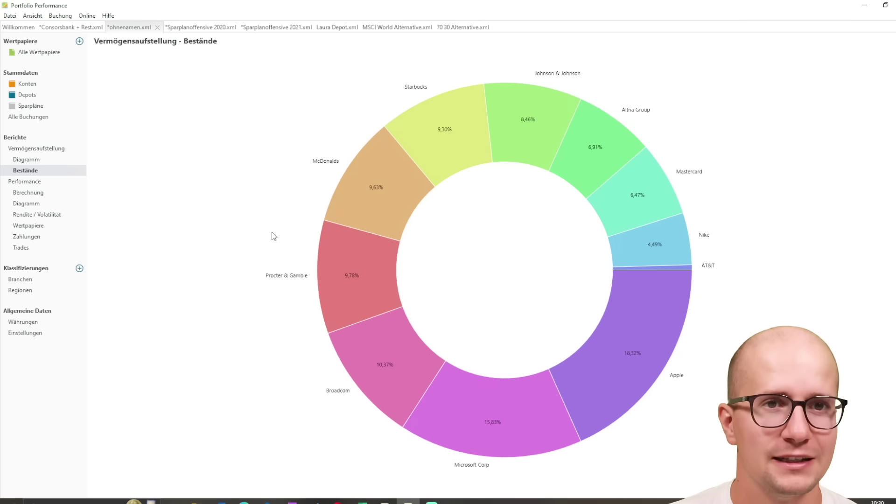
# Open the Sparplanoffensive 2021 portfolio and inspect the Developed World and Emerging Markets ETF slices in its holdings chart.
pyautogui.click(281, 28)
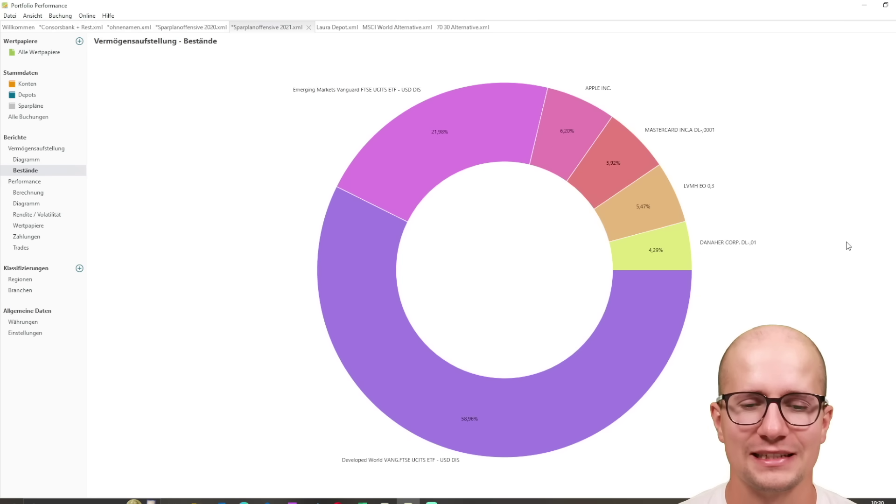
pyautogui.moveTo(388, 304)
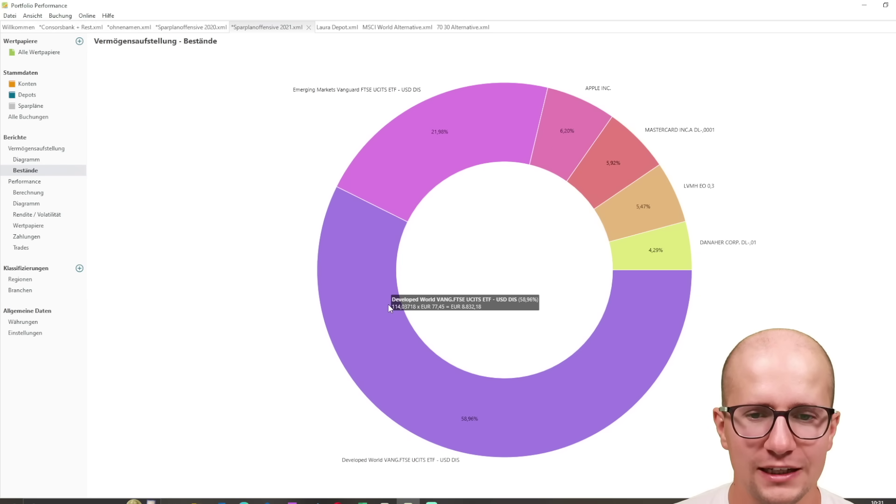
pyautogui.moveTo(409, 147)
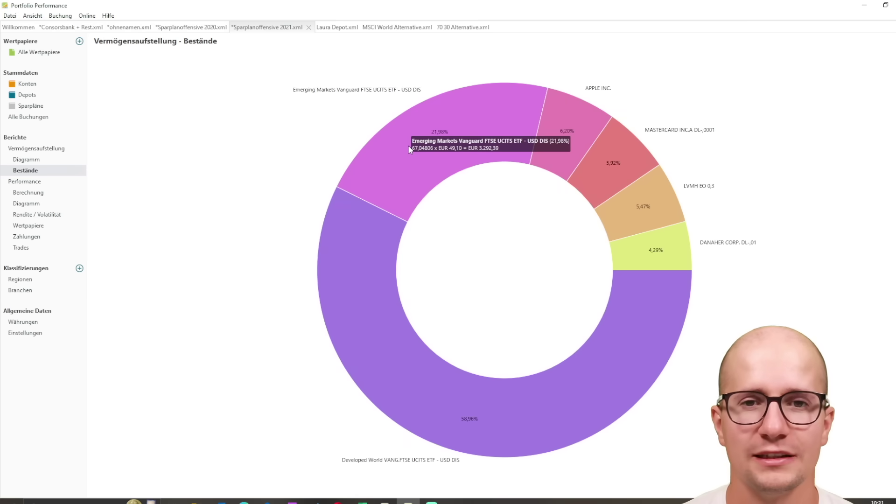
pyautogui.moveTo(369, 252)
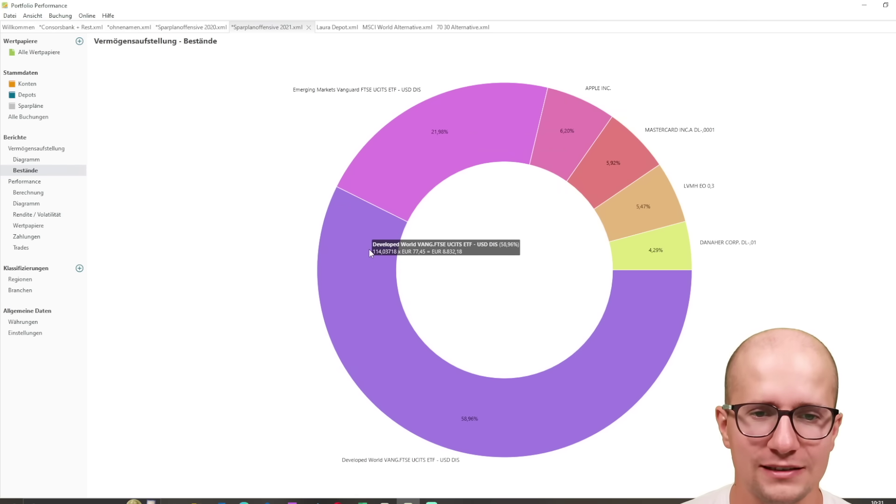
pyautogui.moveTo(403, 182)
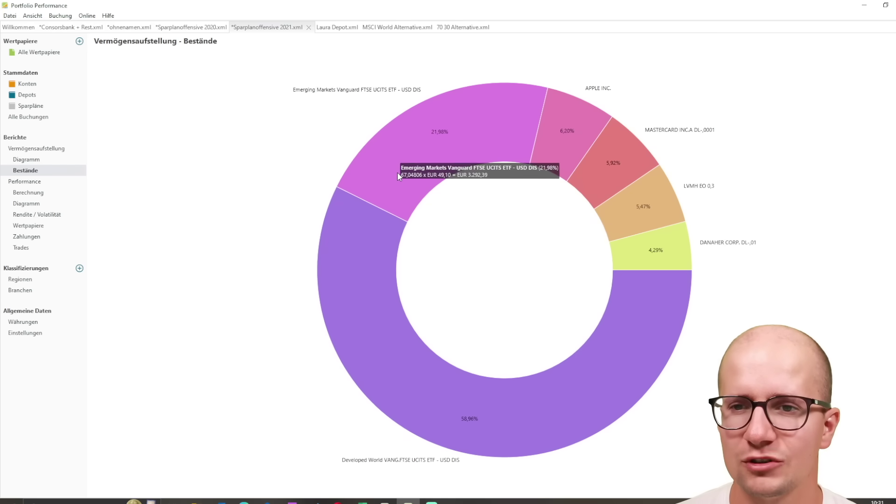
pyautogui.moveTo(638, 265)
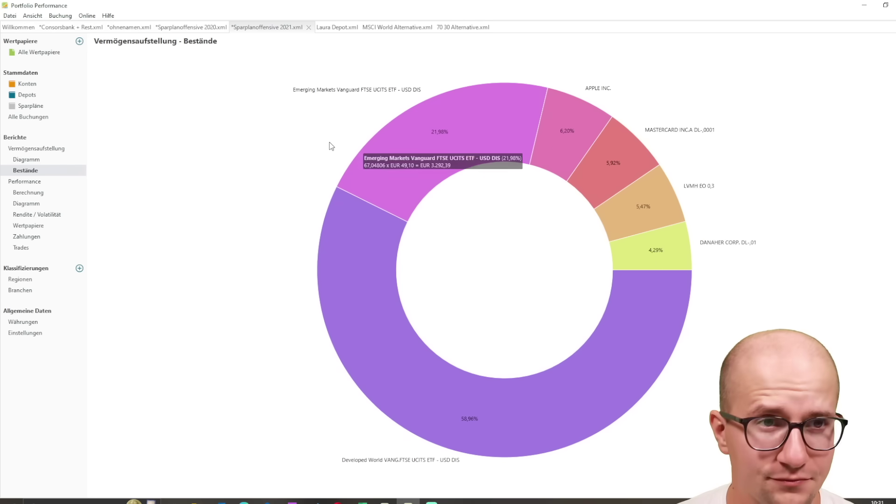
# Switch to the Consorsbank + Rest portfolio and review the dividend and purchase transactions of its Referenzkonto.
pyautogui.click(66, 28)
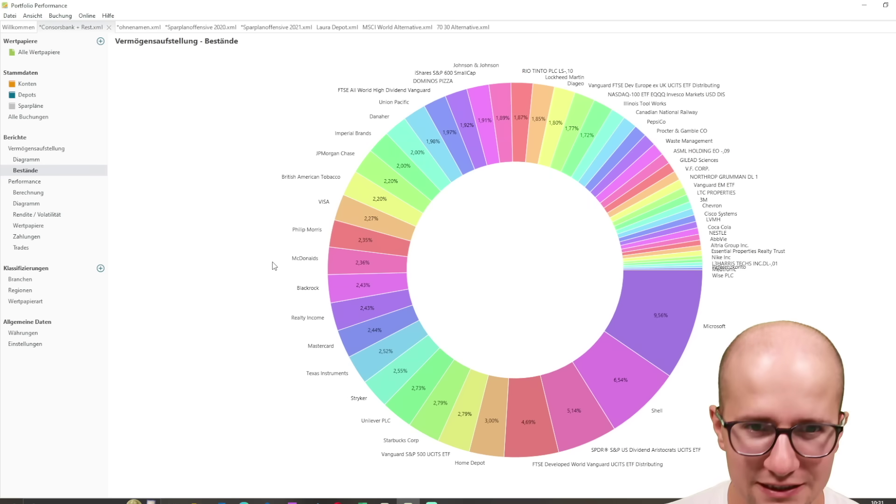
pyautogui.click(27, 84)
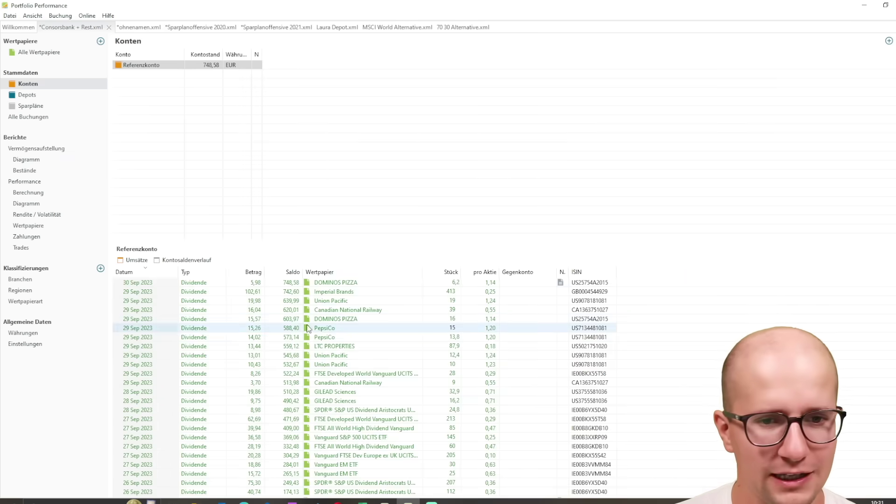
pyautogui.scroll(-7, 268, 326)
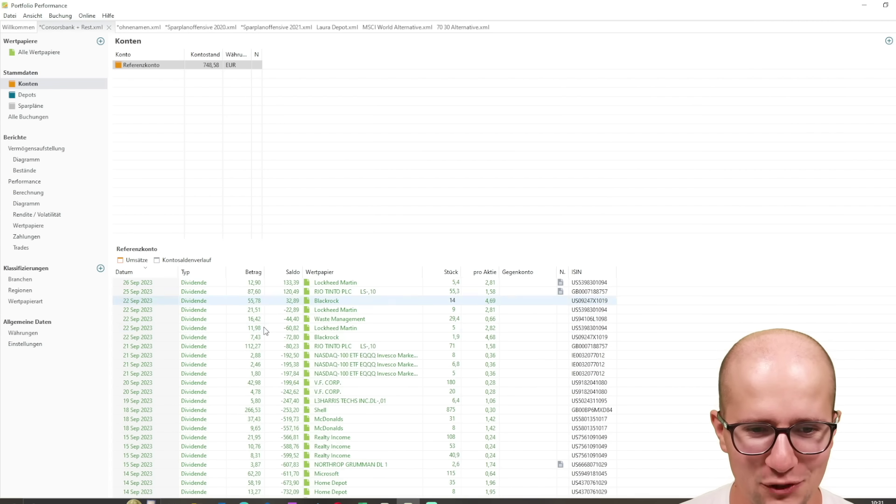
pyautogui.scroll(-6, 264, 331)
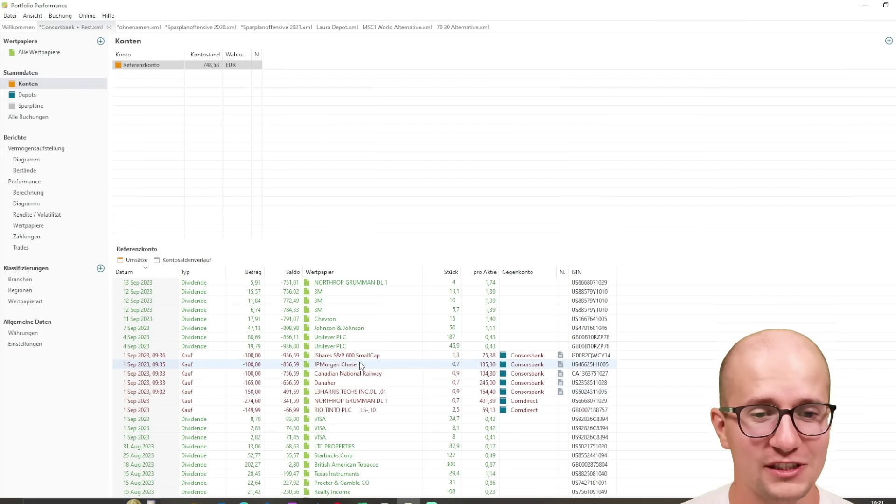
pyautogui.scroll(-1, 345, 369)
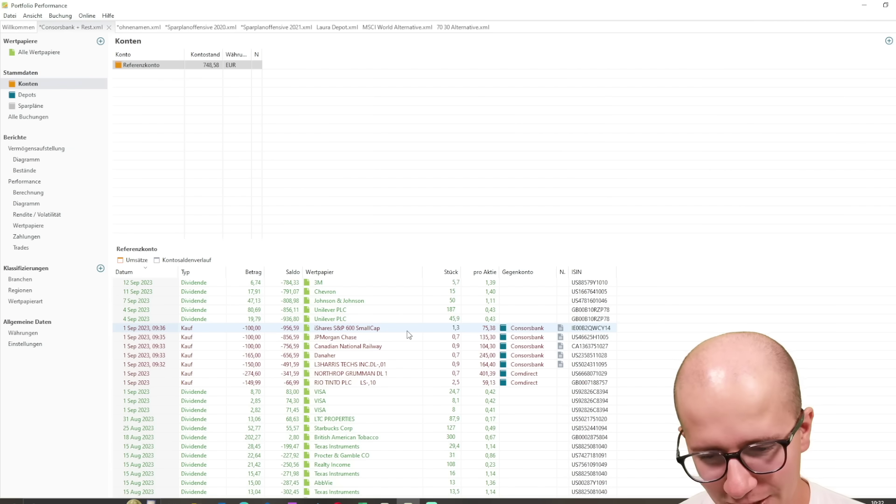
pyautogui.scroll(15, 346, 355)
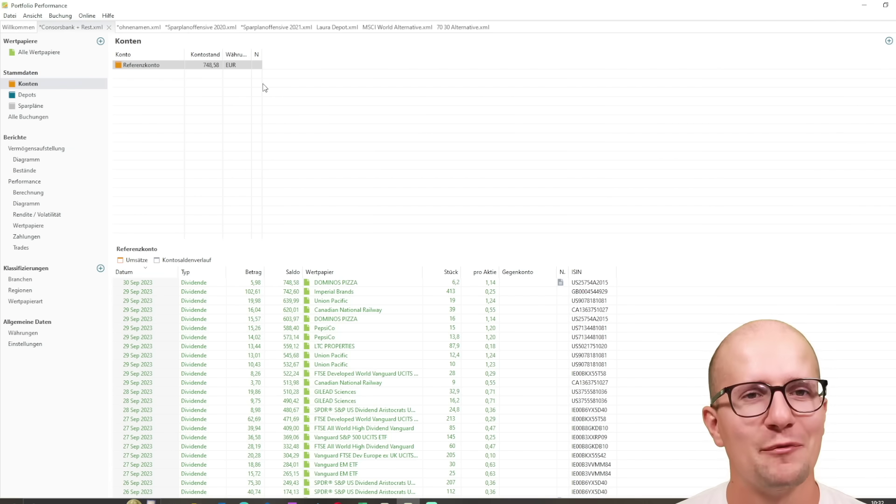
# View the performance dashboard of the Consorsbank + Rest portfolio and that of the ohnenamen portfolio.
pyautogui.click(26, 182)
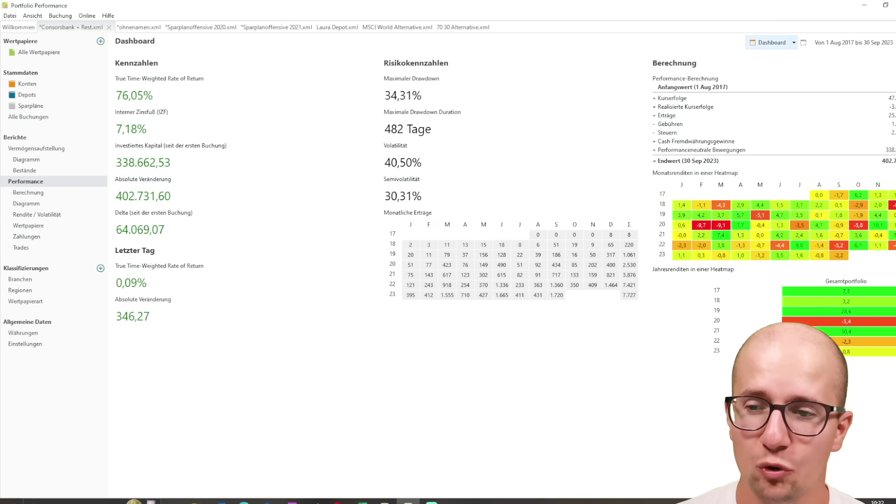
pyautogui.click(139, 28)
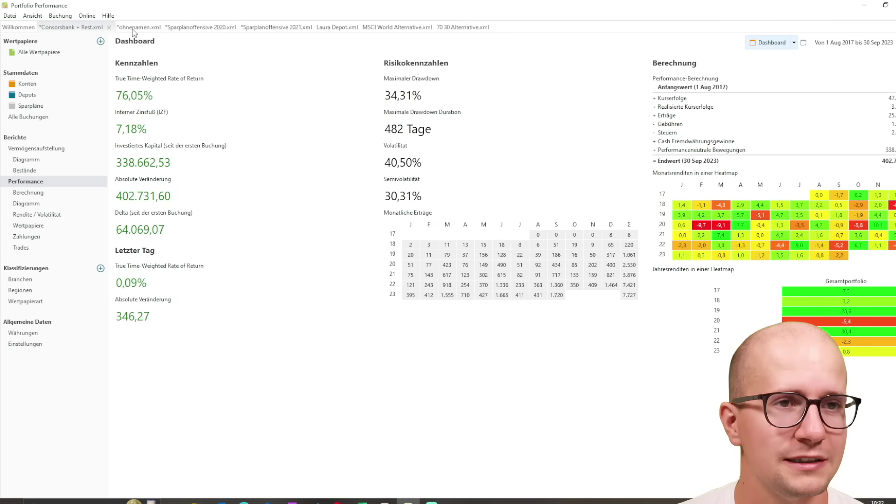
pyautogui.click(30, 182)
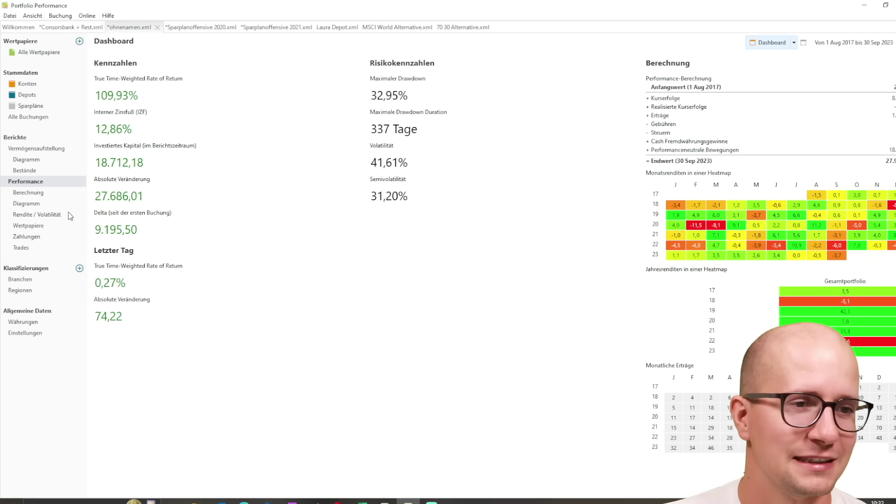
# Show the ohnenamen portfolio's dividend payments, charting them by year, by quarter and by month.
pyautogui.click(22, 237)
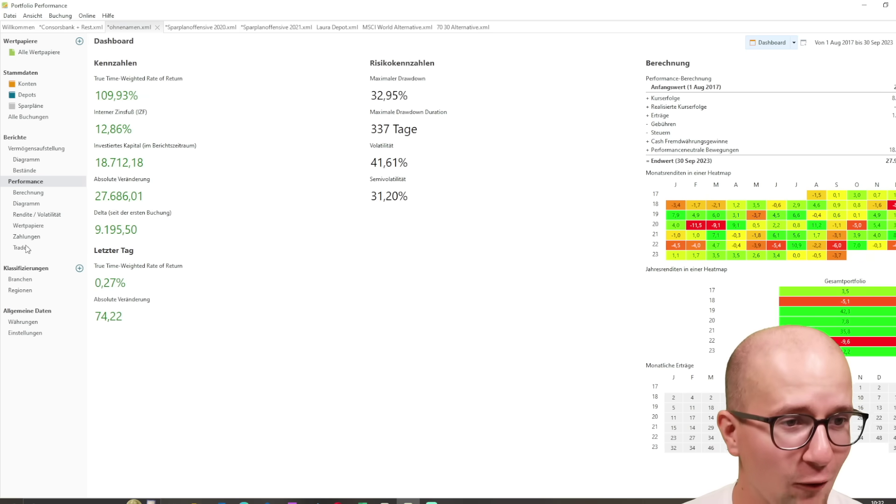
pyautogui.moveTo(686, 227)
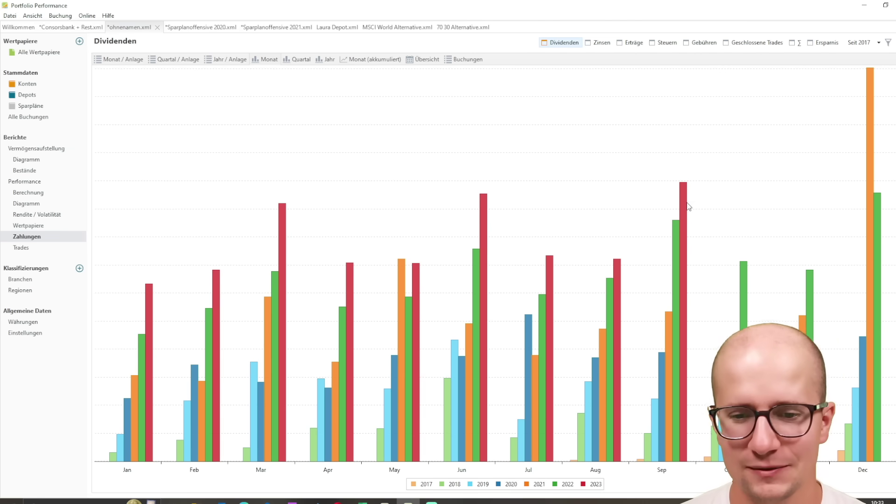
pyautogui.click(326, 61)
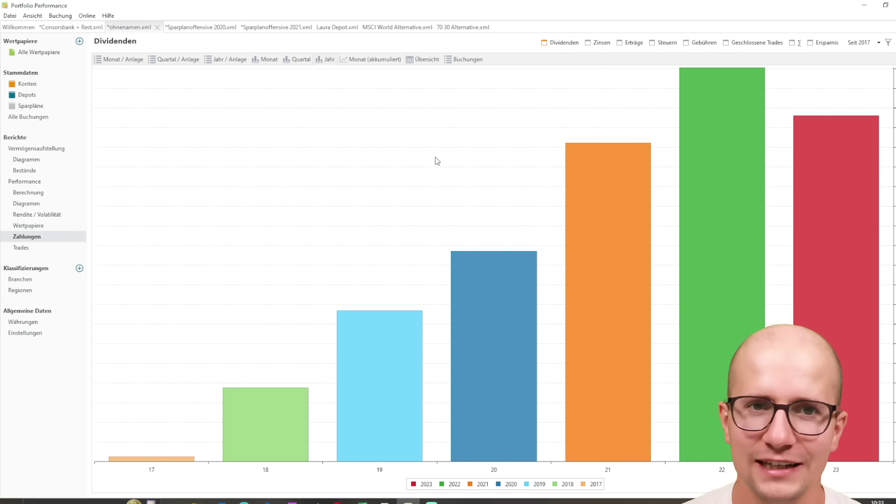
pyautogui.click(291, 61)
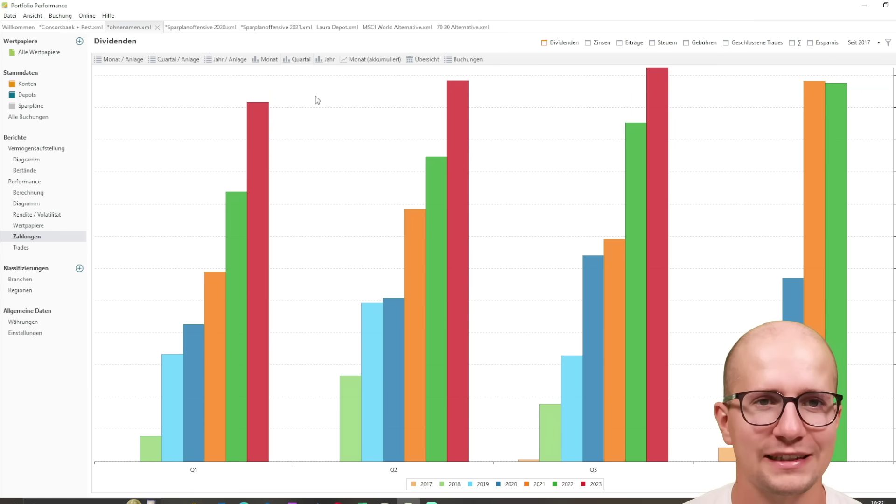
pyautogui.click(266, 59)
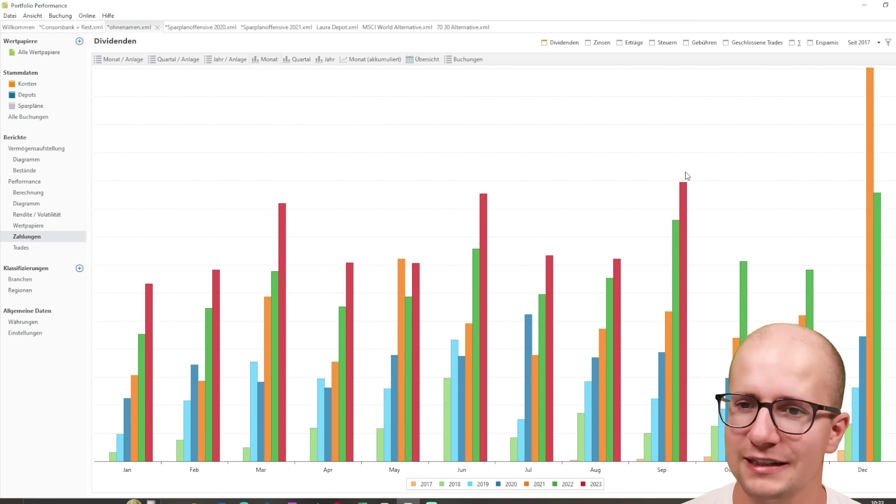
# Show the Sparplanoffensive 2021 portfolio's dividend payments, charting them by quarter, by year and by month.
pyautogui.click(283, 28)
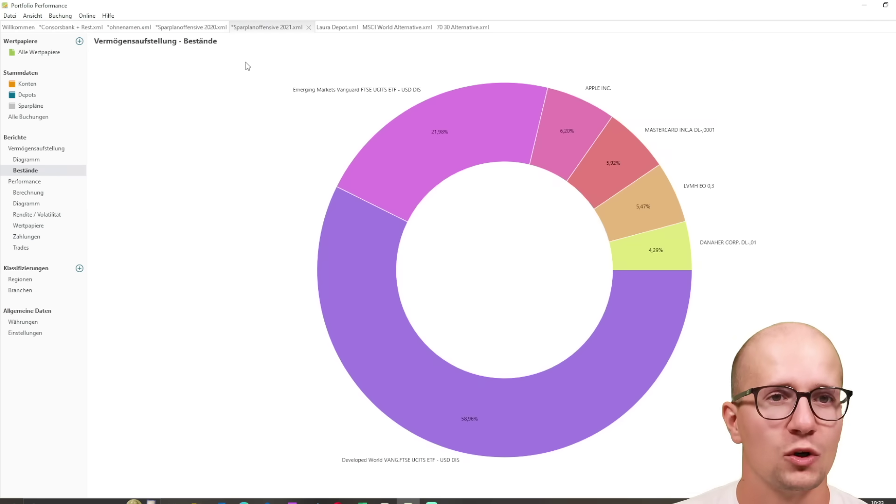
pyautogui.click(27, 237)
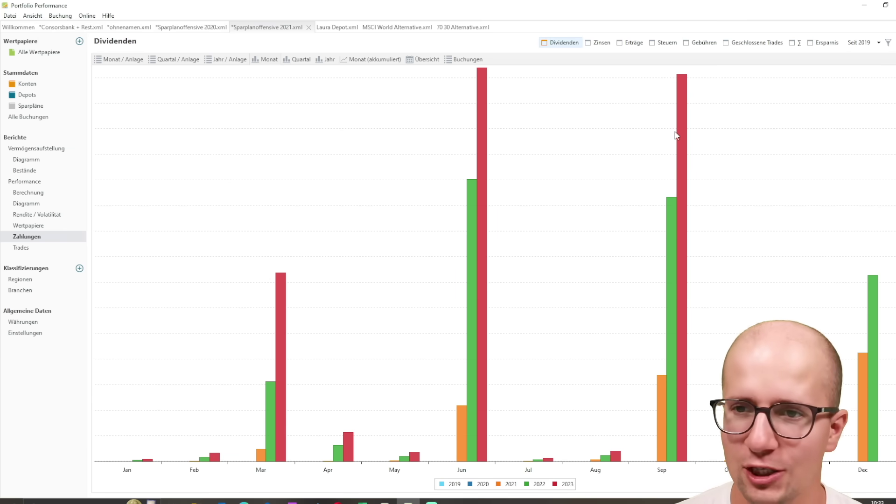
pyautogui.moveTo(680, 136)
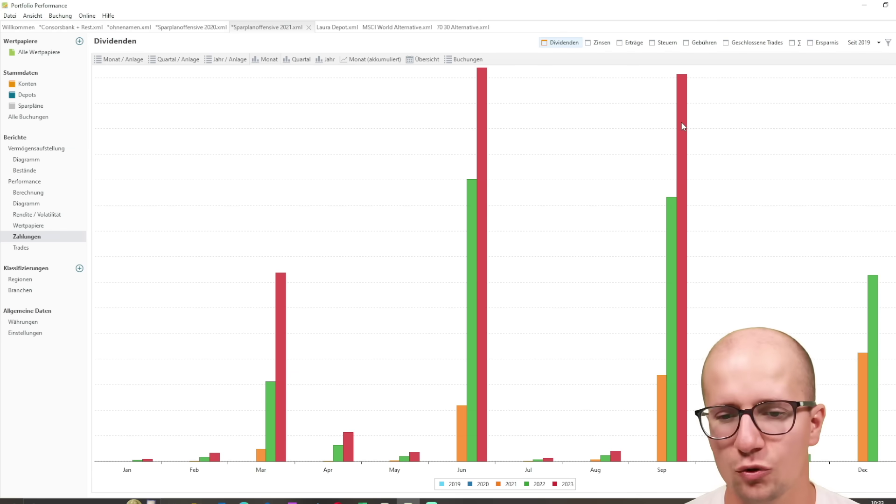
pyautogui.click(298, 61)
pyautogui.click(326, 62)
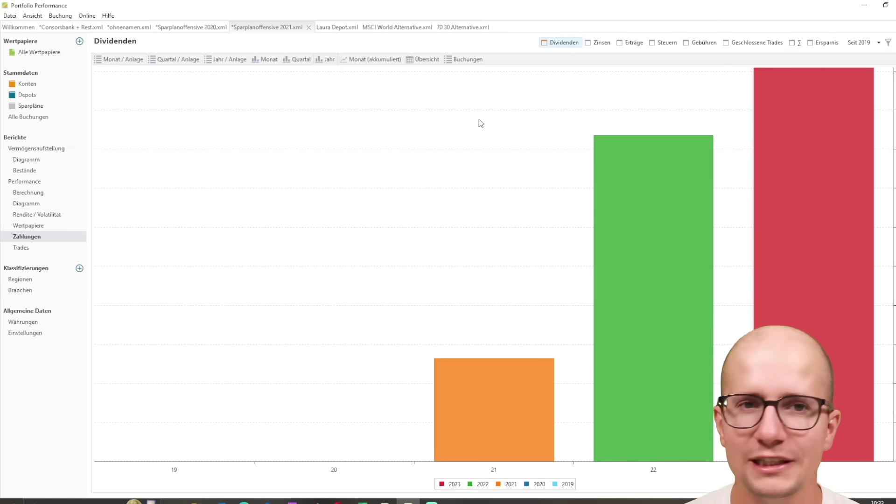
pyautogui.click(267, 59)
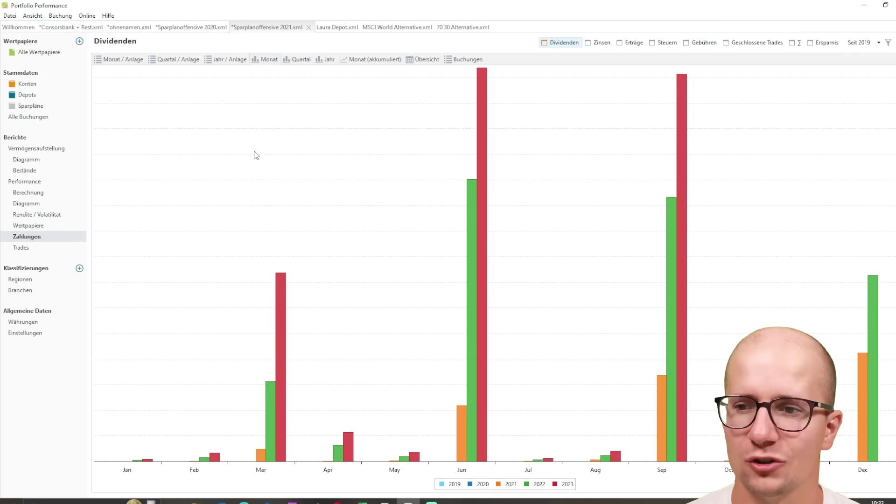
# Show the monthly dividend chart of the Consorsbank + Rest portfolio and select the September payments.
pyautogui.click(71, 29)
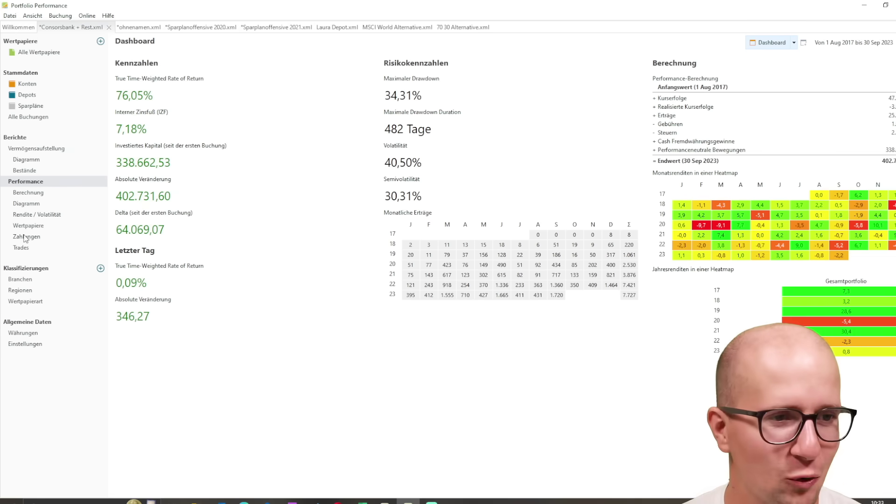
pyautogui.click(23, 237)
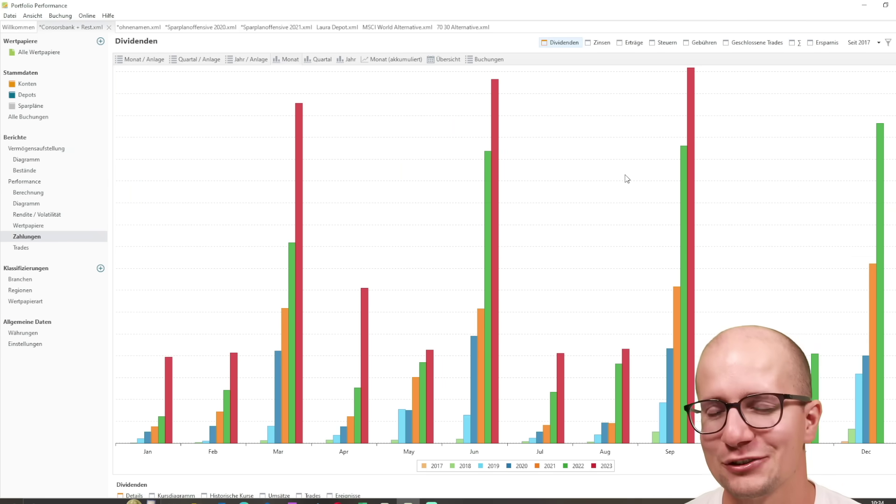
pyautogui.click(696, 270)
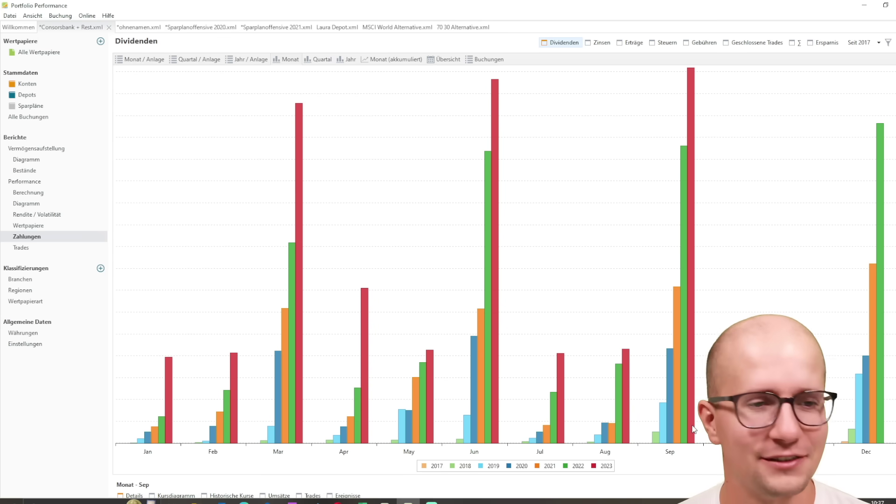
# Open the statement of assets and look through the entries for Shell, Nike Inc, Imperial Brands, NESTLE and Coca Cola.
pyautogui.click(27, 149)
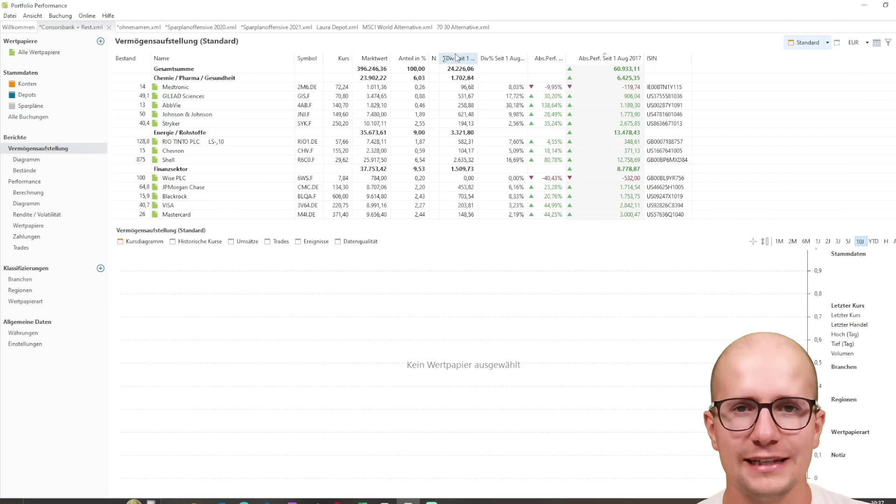
pyautogui.click(458, 163)
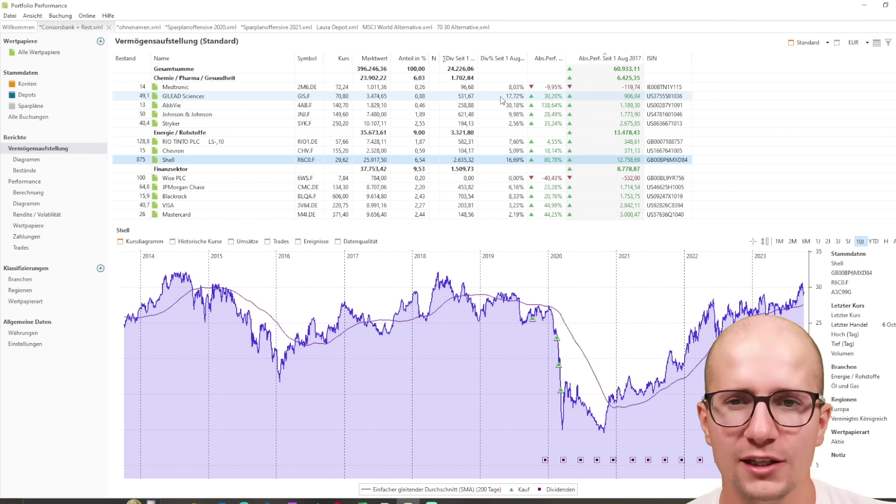
pyautogui.scroll(-10, 501, 101)
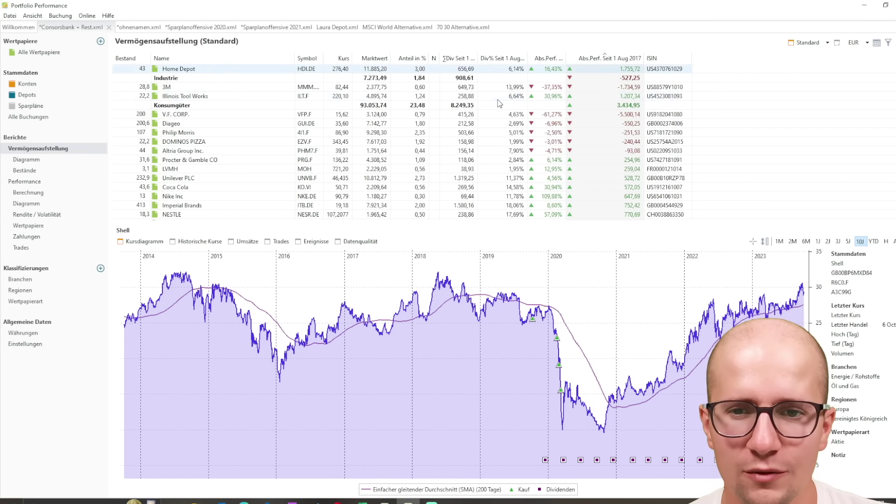
pyautogui.scroll(-1, 498, 104)
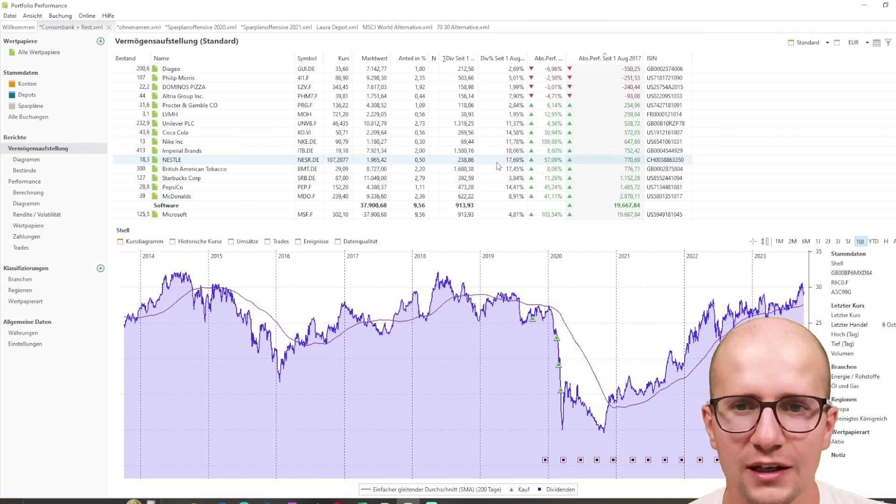
pyautogui.click(494, 142)
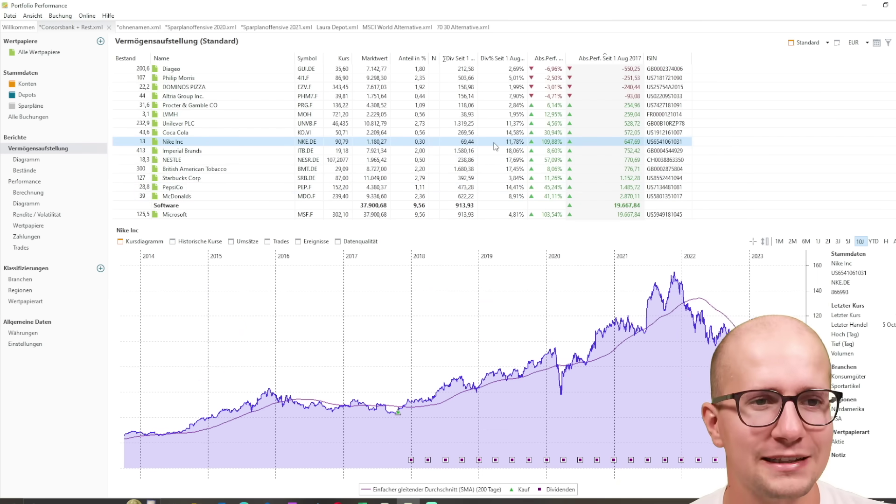
pyautogui.click(495, 150)
pyautogui.click(490, 160)
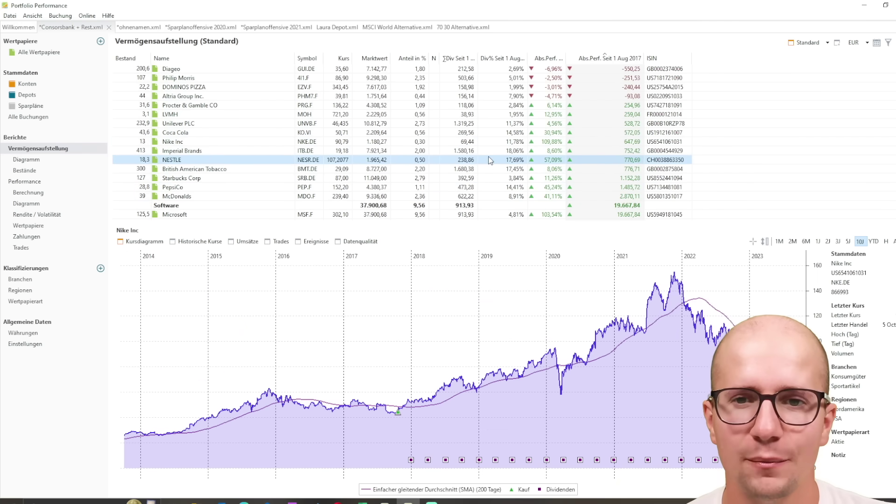
pyautogui.click(482, 133)
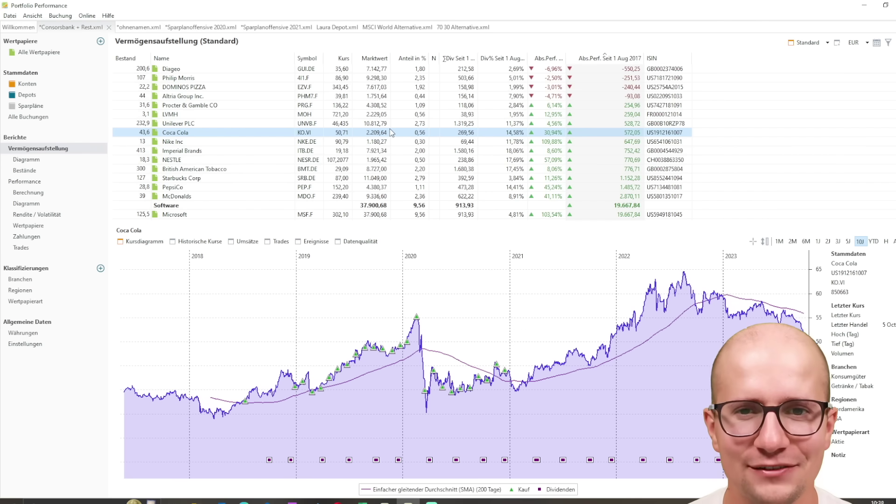
# Open the securities performance report of the Consorsbank + Rest portfolio and examine McDonalds' price chart and returns.
pyautogui.scroll(10, 390, 128)
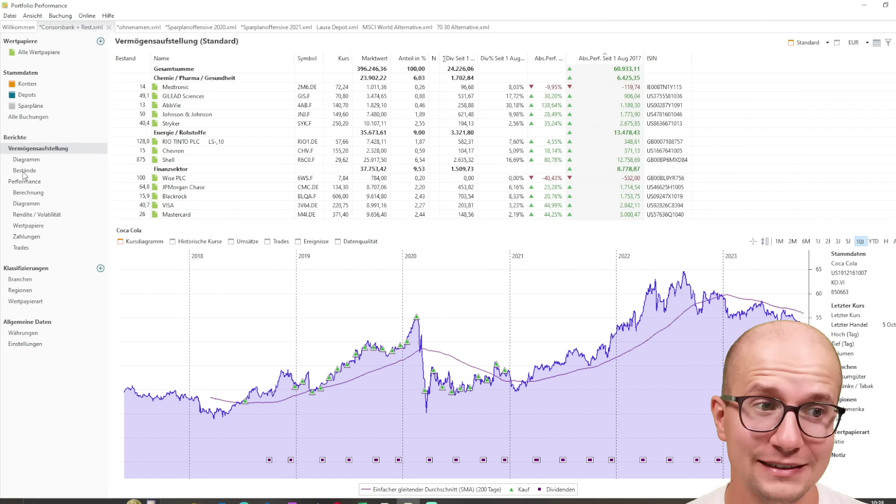
pyautogui.click(28, 226)
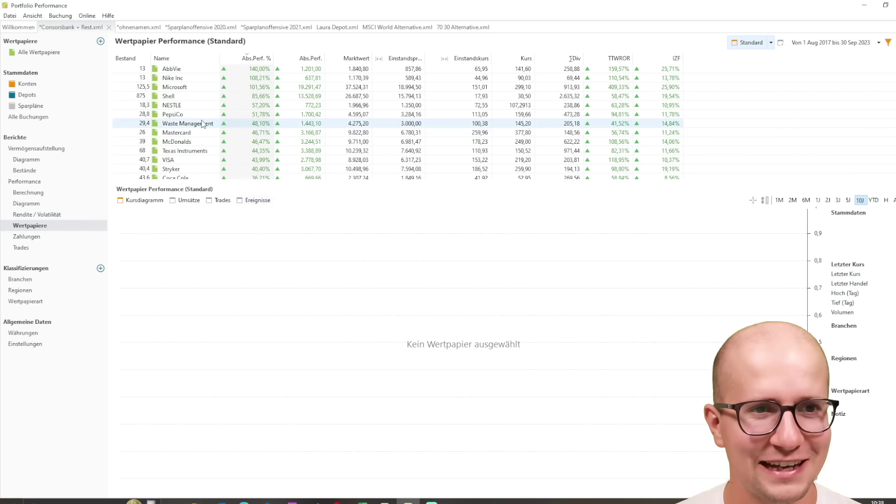
pyautogui.click(186, 141)
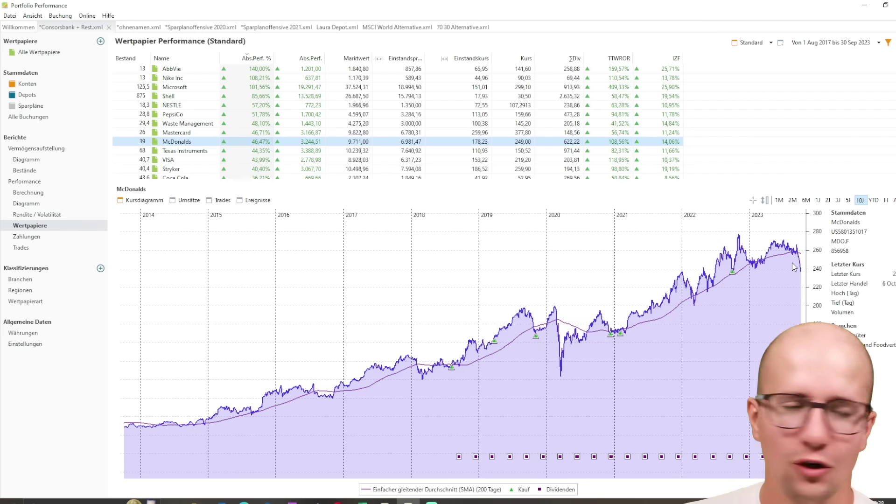
pyautogui.click(798, 236)
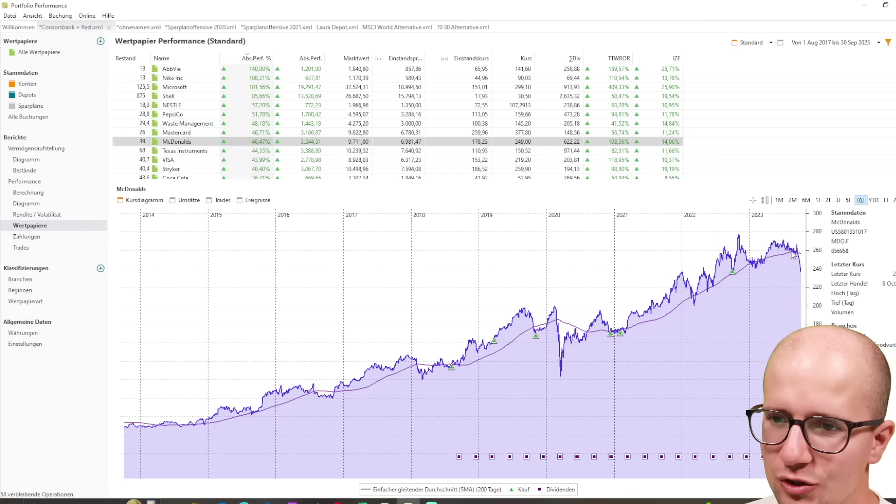
pyautogui.moveTo(732, 276)
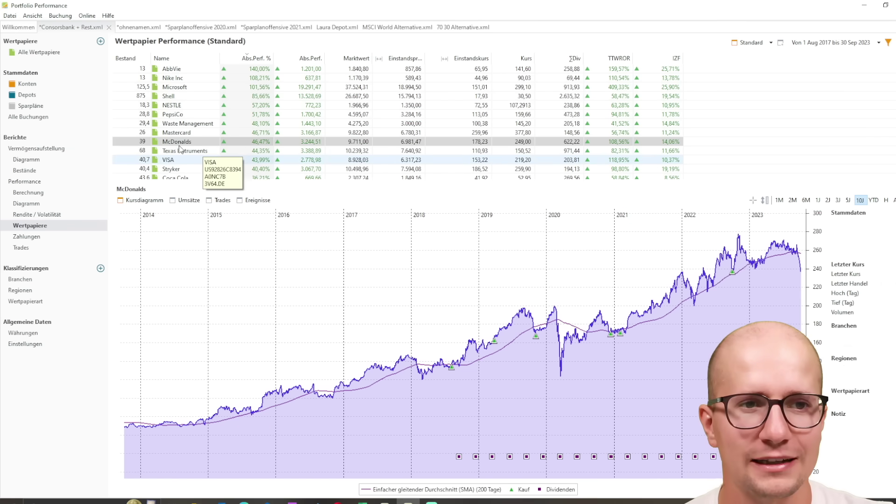
pyautogui.click(668, 145)
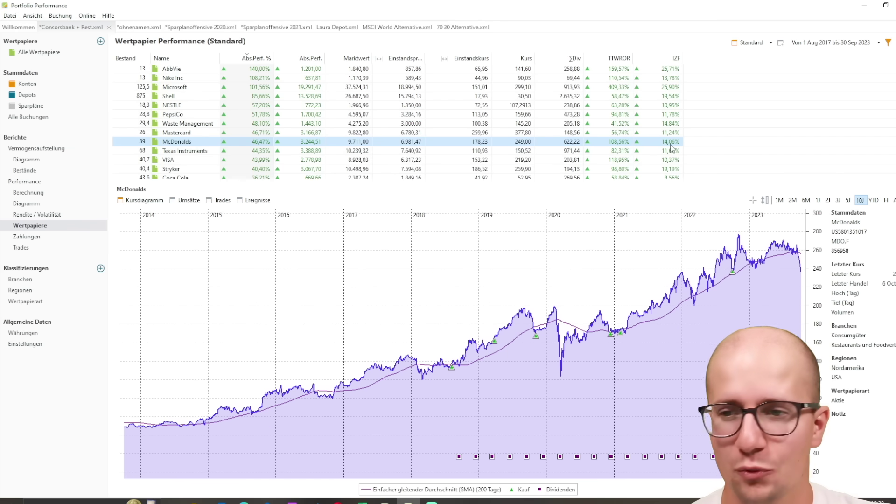
pyautogui.click(296, 333)
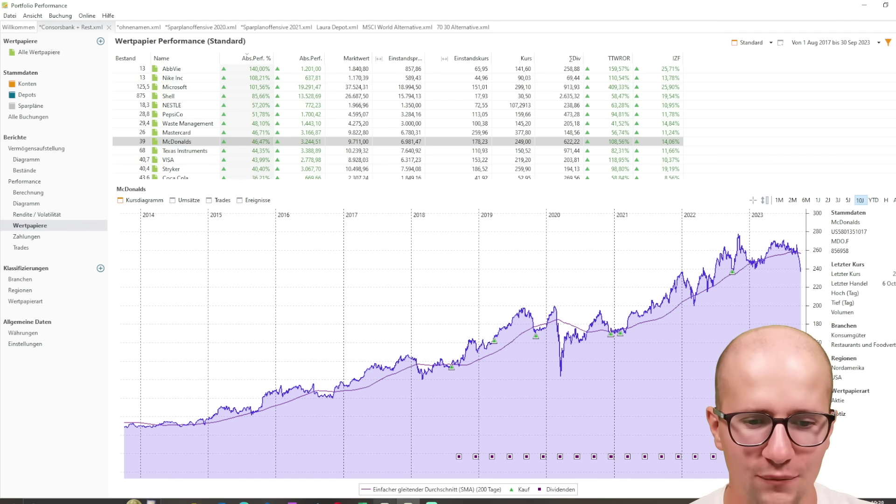
# Switch to the Excel workbook's 50.000€ 2023 sheet and check September's Comdirect, Consors+Rest, Gesamt, Kursgewinne and Investition values.
pyautogui.click(361, 501)
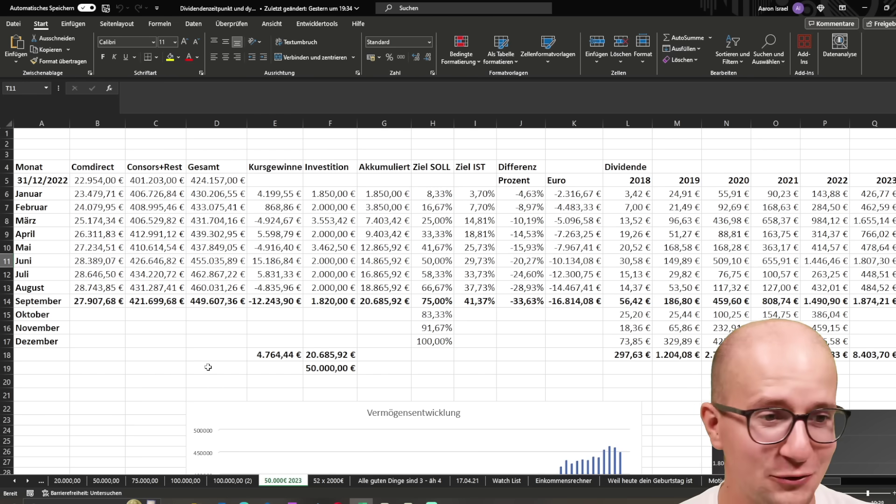
pyautogui.click(93, 298)
pyautogui.scroll(-1, 108, 324)
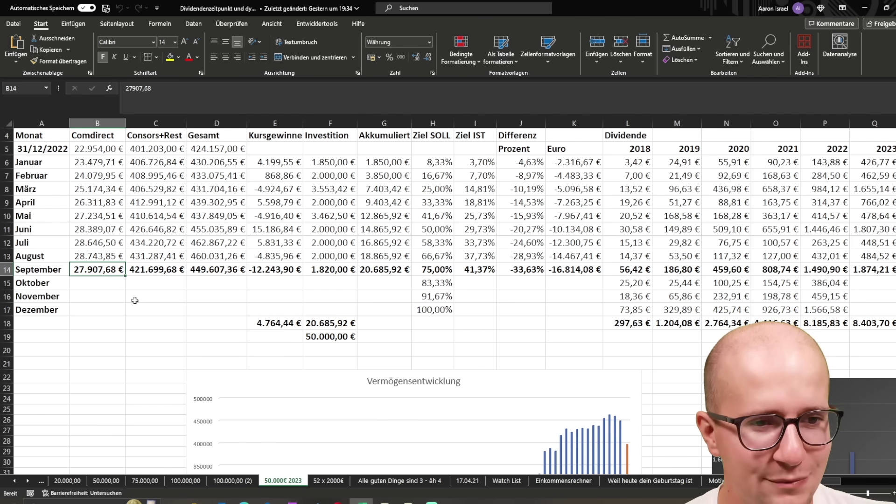
pyautogui.click(156, 271)
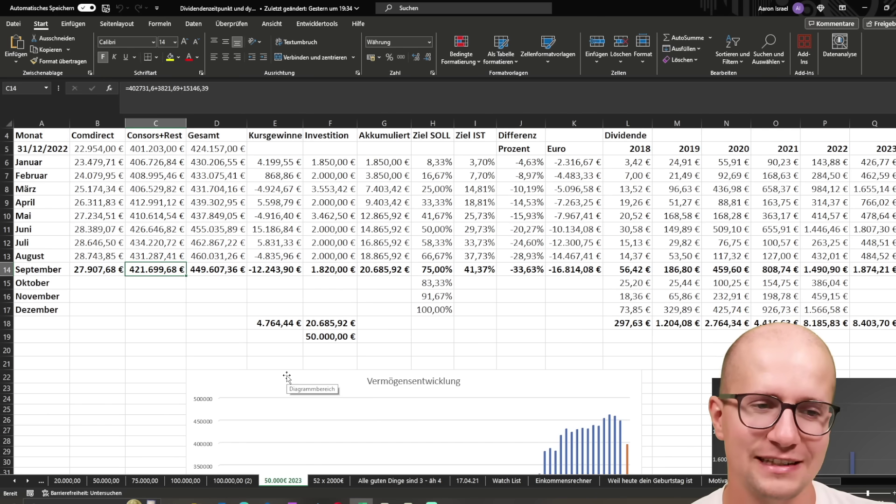
pyautogui.press('Right')
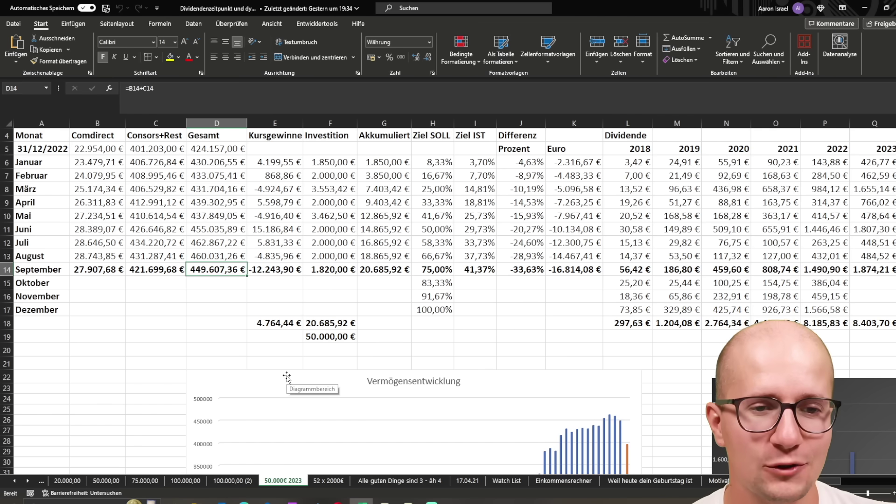
pyautogui.press('Right')
pyautogui.press('Right')
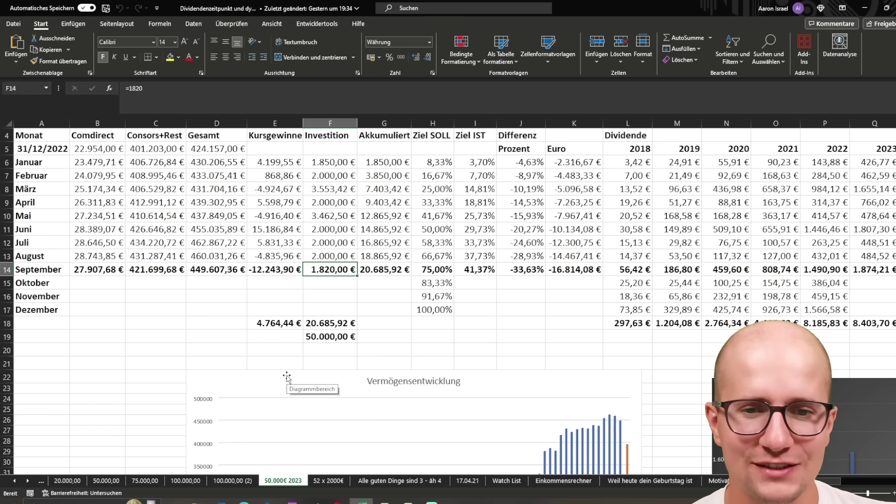
pyautogui.press('Left')
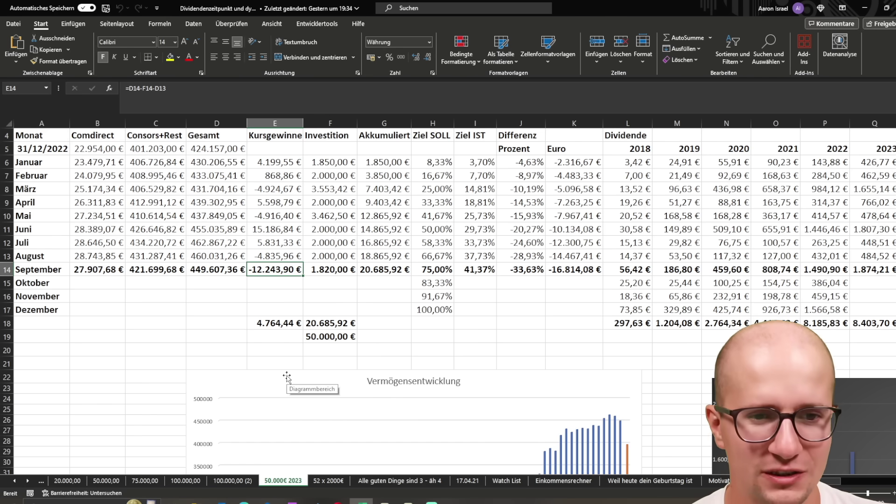
# Check September's accumulated investment, its Ziel SOLL and Ziel IST percentages, and the difference in percent and euros.
pyautogui.press('Right')
pyautogui.press('Right')
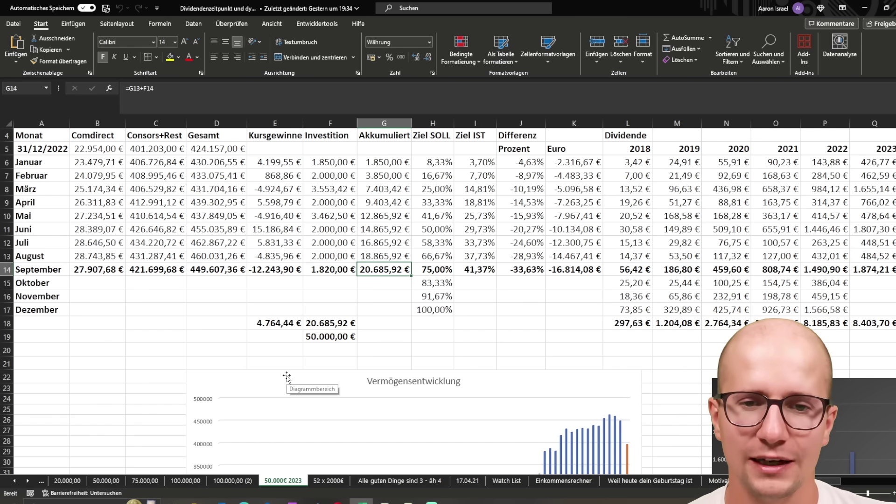
pyautogui.press('Right')
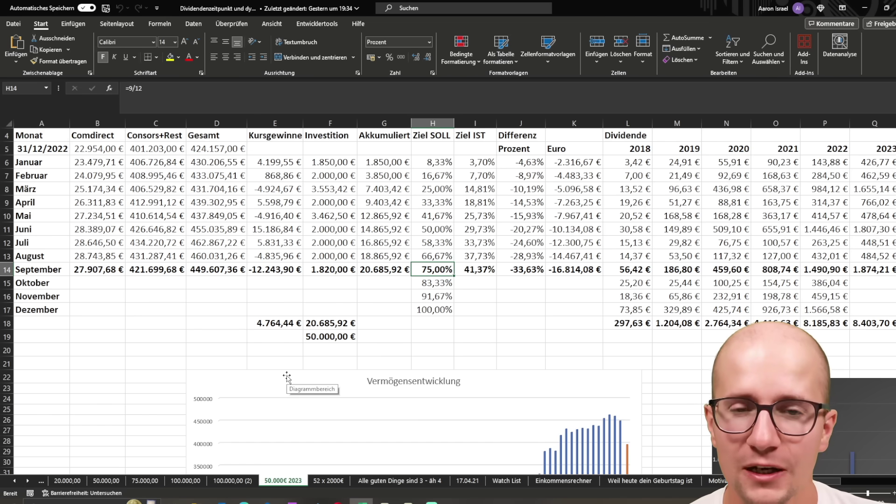
pyautogui.press('Right')
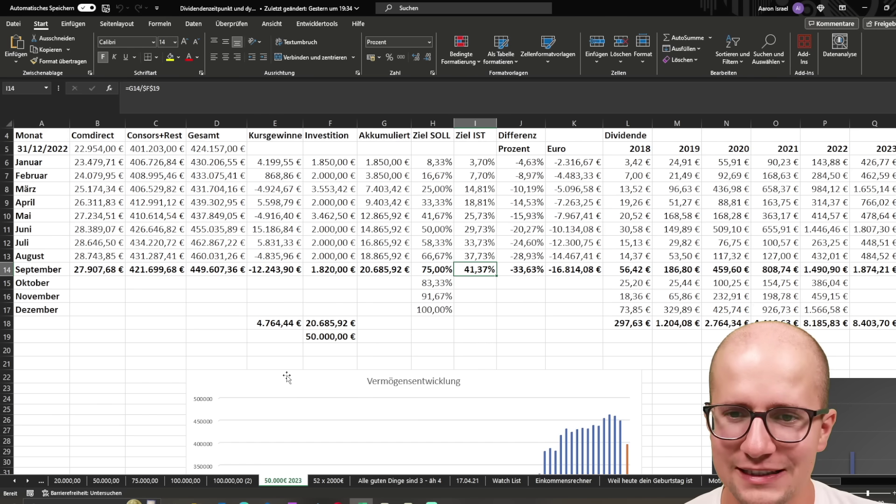
pyautogui.press('Right')
pyautogui.press('Right')
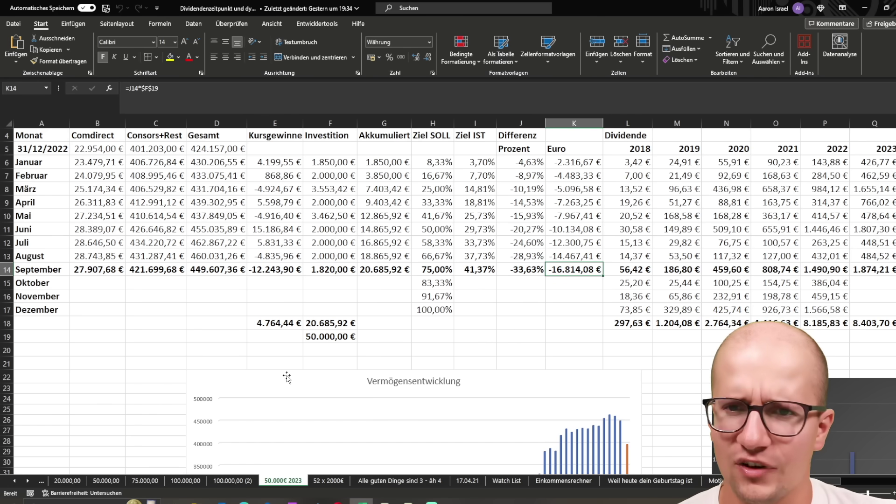
# Go through the September dividends for the years 2018 to 2023.
pyautogui.press('Right')
pyautogui.press('Right')
pyautogui.press('Right')
pyautogui.press('Right')
pyautogui.press('Right')
pyautogui.press('Right')
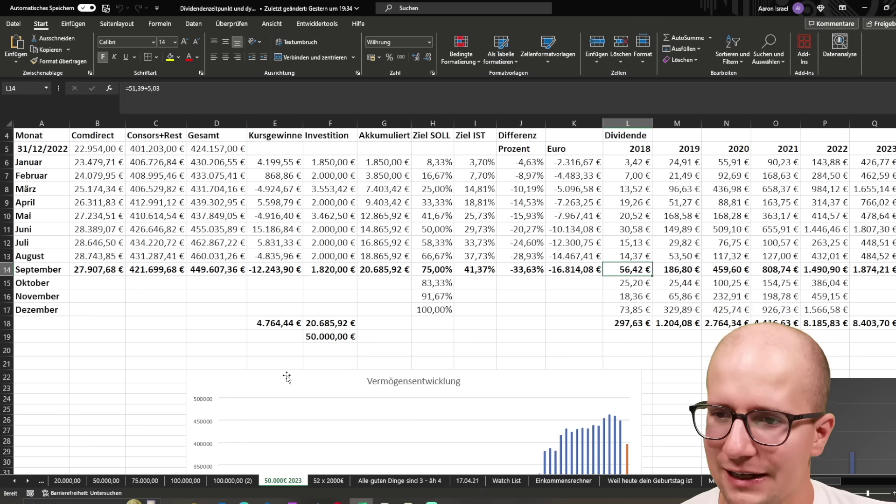
pyautogui.hscroll(3, 287, 377)
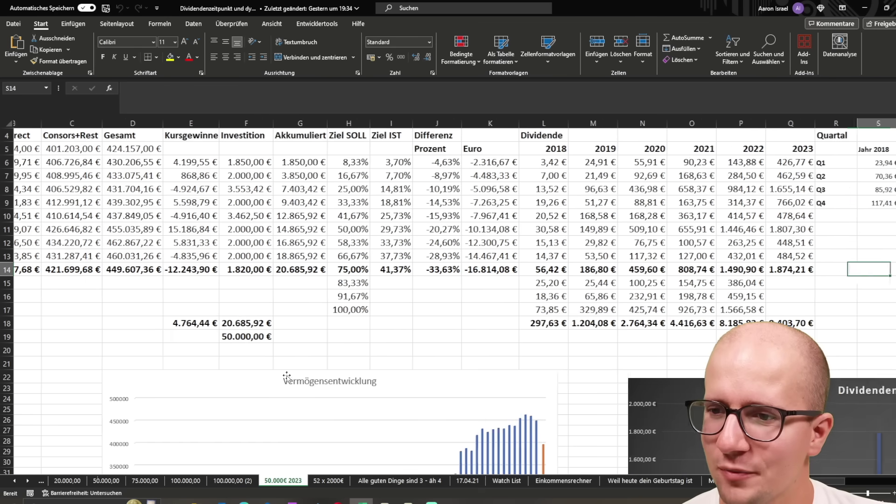
pyautogui.press('Right')
pyautogui.press('Right')
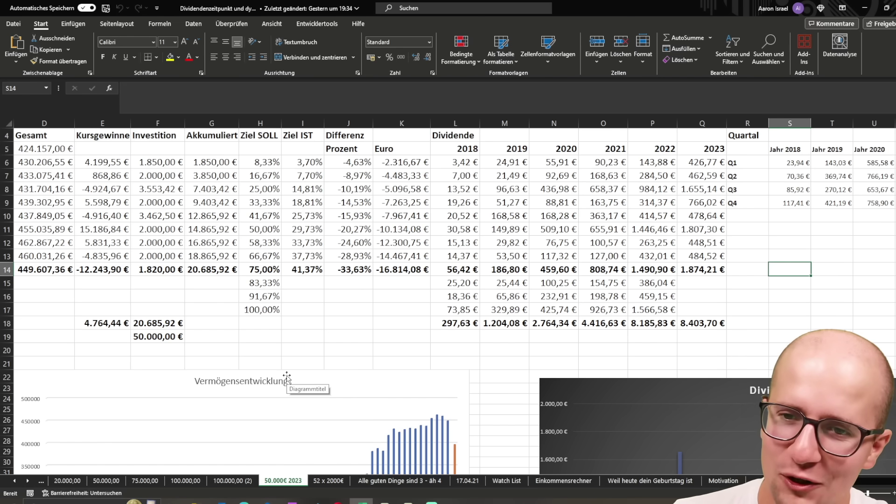
pyautogui.press('Left')
pyautogui.press('Left')
pyautogui.press('Left')
pyautogui.press('Right')
pyautogui.press('Right')
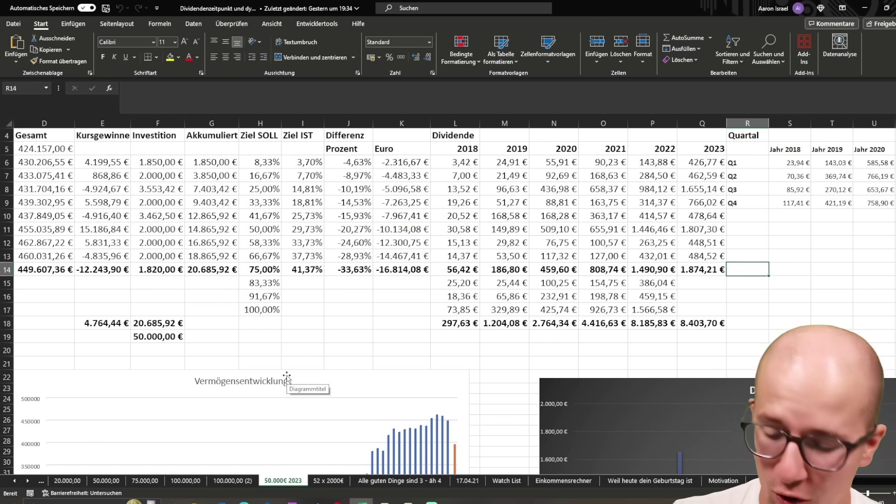
# Compare the June 2023 dividend with the September 2023 dividend.
pyautogui.press('Left')
pyautogui.press('Up')
pyautogui.press('Up')
pyautogui.press('Up')
pyautogui.press('Right')
pyautogui.press('Left')
pyautogui.press('Right')
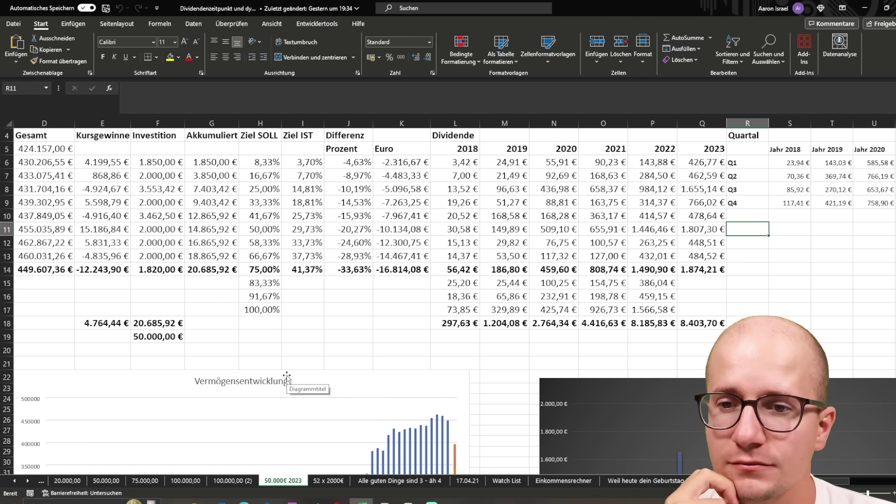
pyautogui.press('Left')
pyautogui.press('Down')
pyautogui.press('Down')
pyautogui.press('Down')
pyautogui.press('Right')
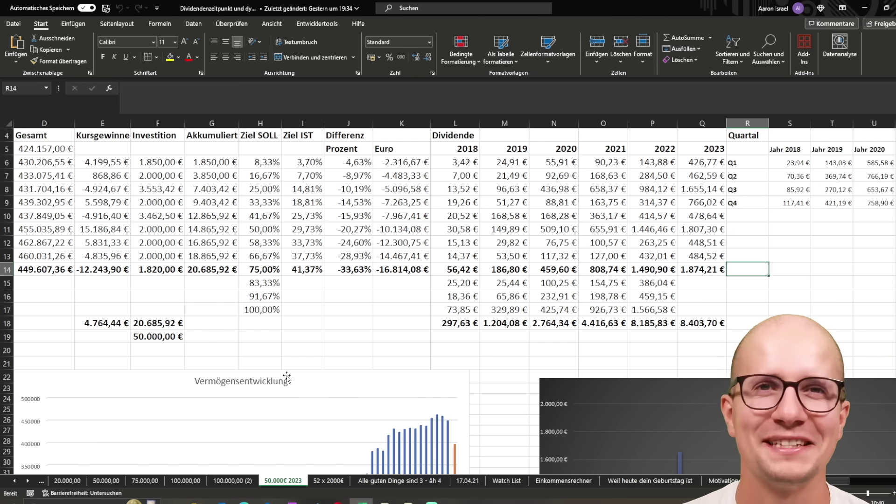
# Compare the September 2023 dividend with the December 2022 one and select the empty December 2023 cell.
pyautogui.press('Left')
pyautogui.press('Right')
pyautogui.press('Left')
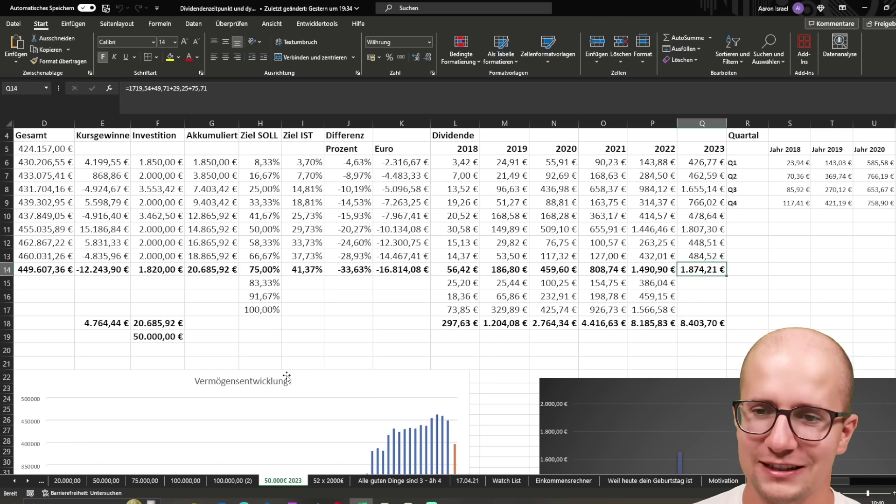
pyautogui.press('Down')
pyautogui.press('Down')
pyautogui.press('Down')
pyautogui.press('Right')
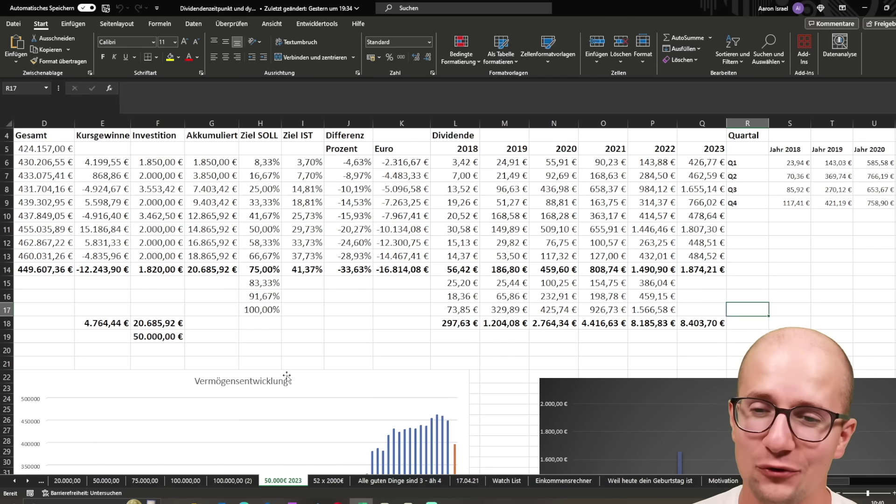
pyautogui.press('Left')
pyautogui.press('Left')
pyautogui.press('Right')
pyautogui.press('Up')
pyautogui.press('Up')
pyautogui.press('Up')
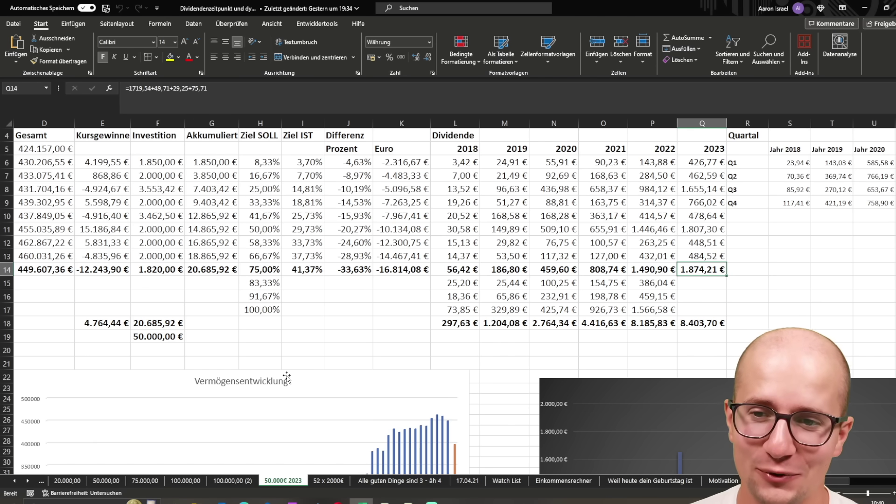
pyautogui.press('Right')
pyautogui.press('Right')
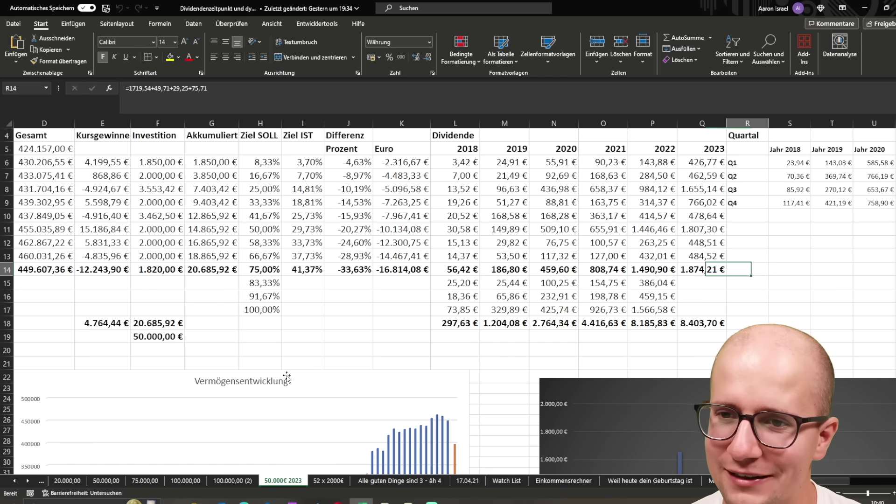
pyautogui.press('Left')
pyautogui.press('Left')
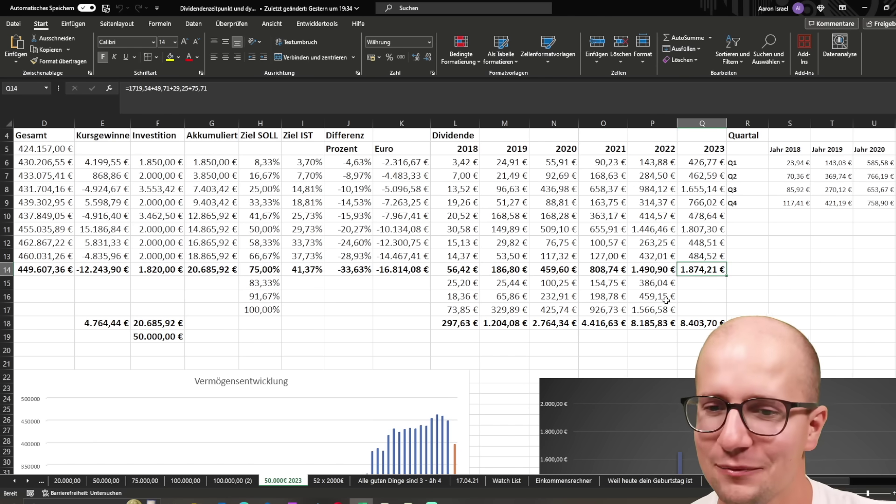
pyautogui.moveTo(703, 310)
pyautogui.mouseDown()
pyautogui.moveTo(504, 270)
pyautogui.moveTo(447, 162)
pyautogui.moveTo(448, 143)
pyautogui.moveTo(691, 238)
pyautogui.moveTo(696, 285)
pyautogui.moveTo(670, 310)
pyautogui.moveTo(705, 310)
pyautogui.mouseUp()
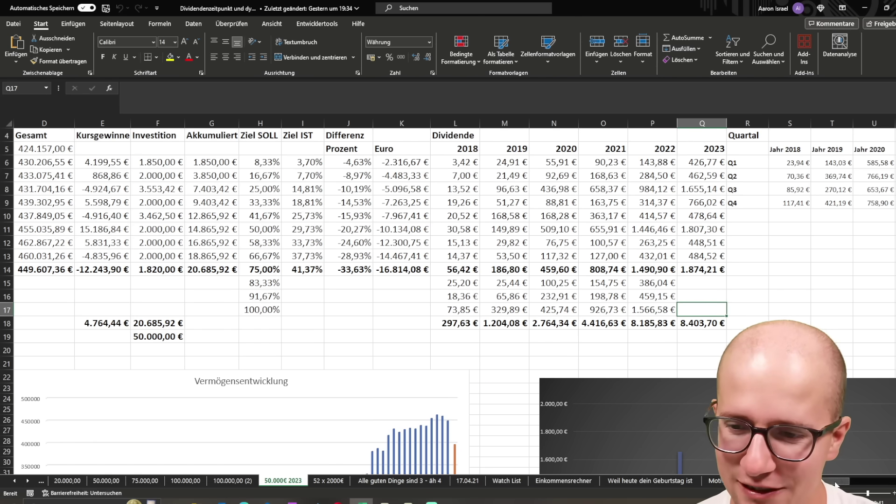
# Move the Vermögensentwicklung chart up over the monthly table to view it in full, and place it back below the table.
pyautogui.hscroll(-3, 840, 487)
pyautogui.moveTo(491, 382); pyautogui.dragTo(413, 176)
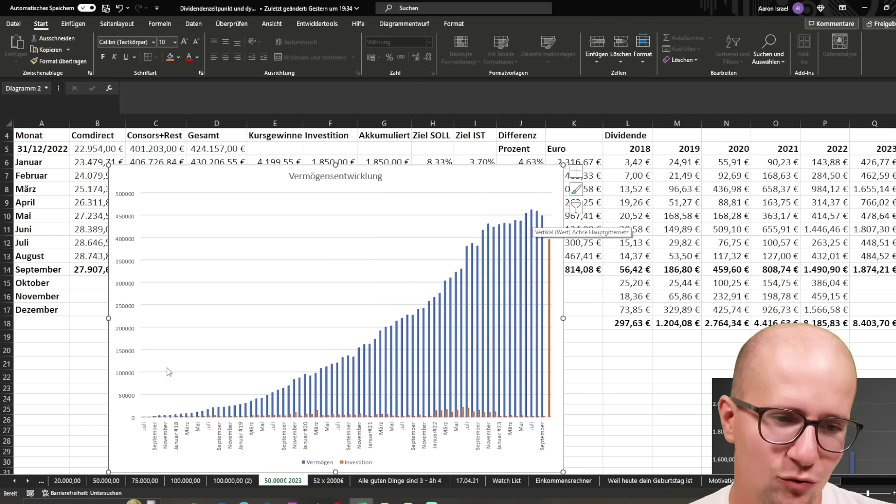
pyautogui.moveTo(460, 181); pyautogui.dragTo(375, 400)
pyautogui.click(628, 399)
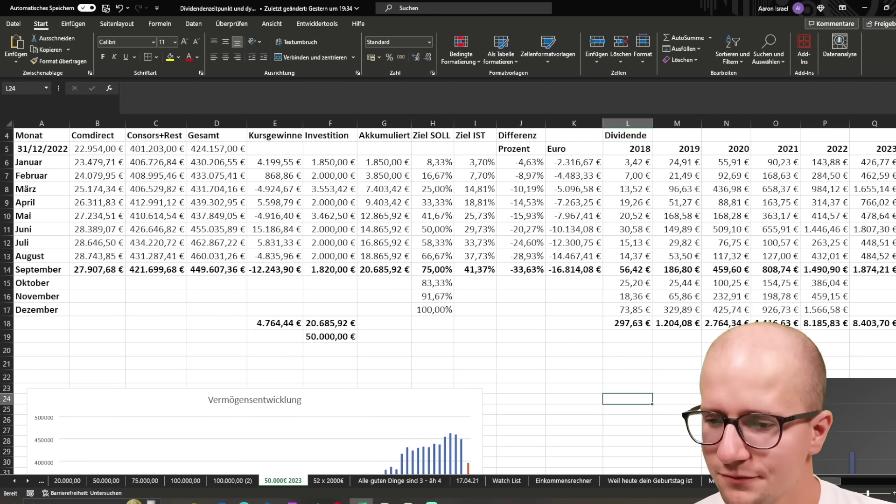
# Inspect the September 2023 bar in the Dividenden chart and move the chart left so it starts at column J.
pyautogui.hscroll(3, 448, 299)
pyautogui.scroll(-5, 449, 298)
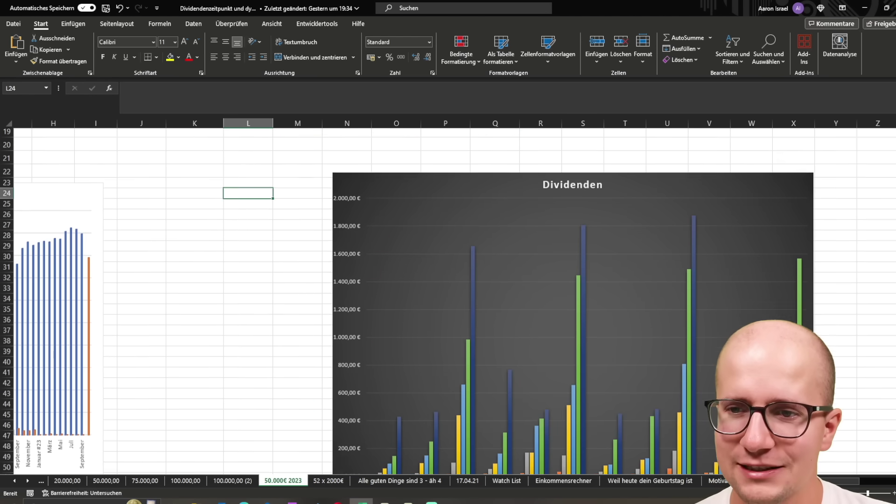
pyautogui.scroll(-1, 734, 324)
pyautogui.moveTo(694, 185)
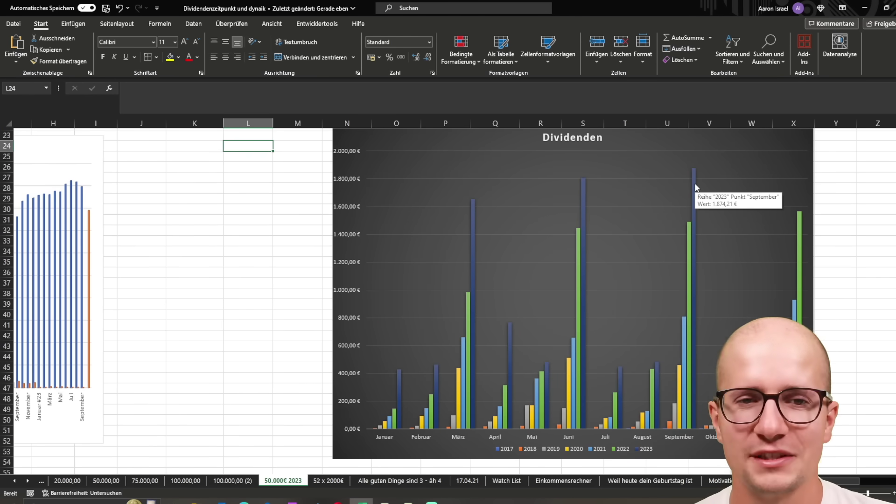
pyautogui.moveTo(484, 138); pyautogui.dragTo(286, 146)
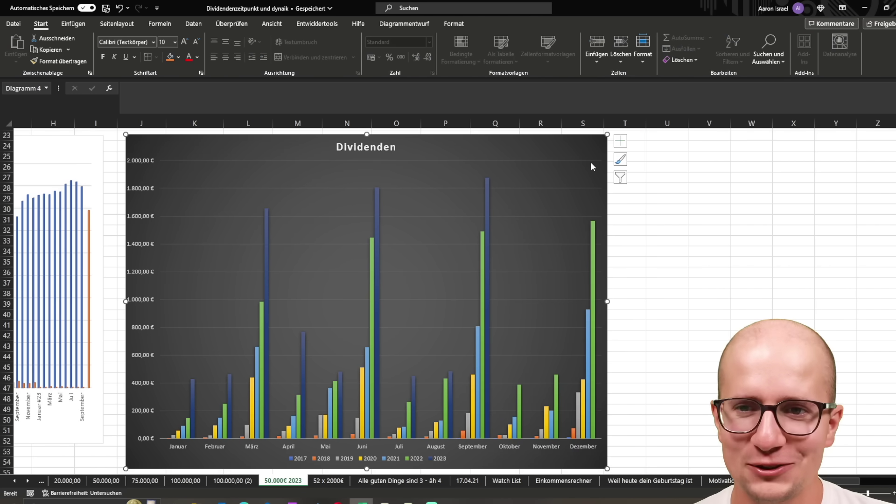
pyautogui.click(769, 220)
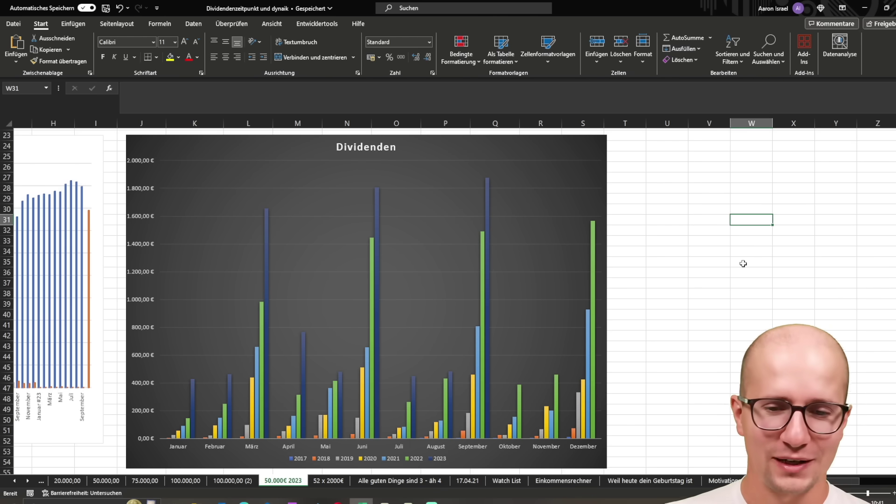
# Return from the Dividenden chart to the monthly table and check the September 2023 dividend.
pyautogui.scroll(4, 743, 264)
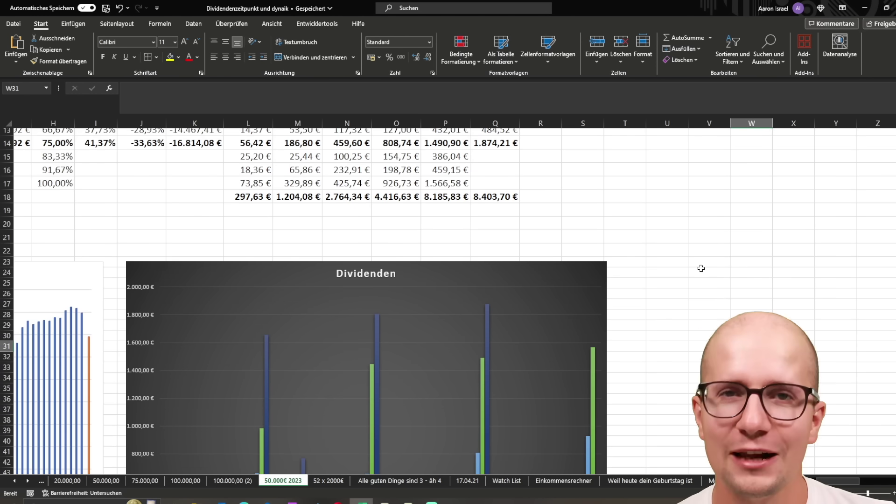
pyautogui.scroll(2, 651, 272)
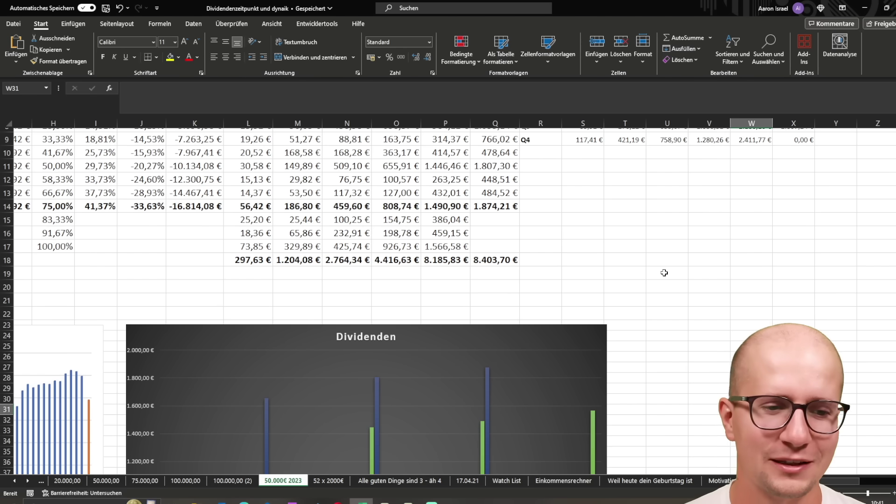
pyautogui.click(500, 203)
pyautogui.click(605, 206)
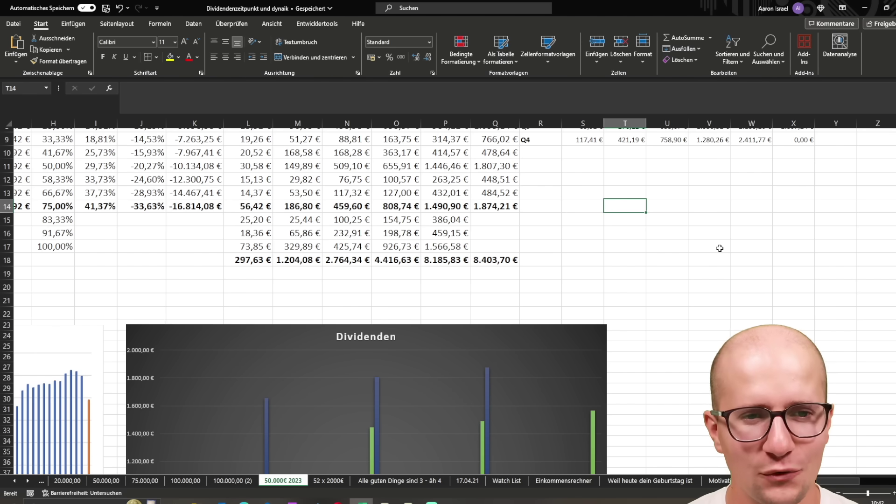
# Step through the September dividends year by year from 2018 to 2023.
pyautogui.scroll(3, 720, 248)
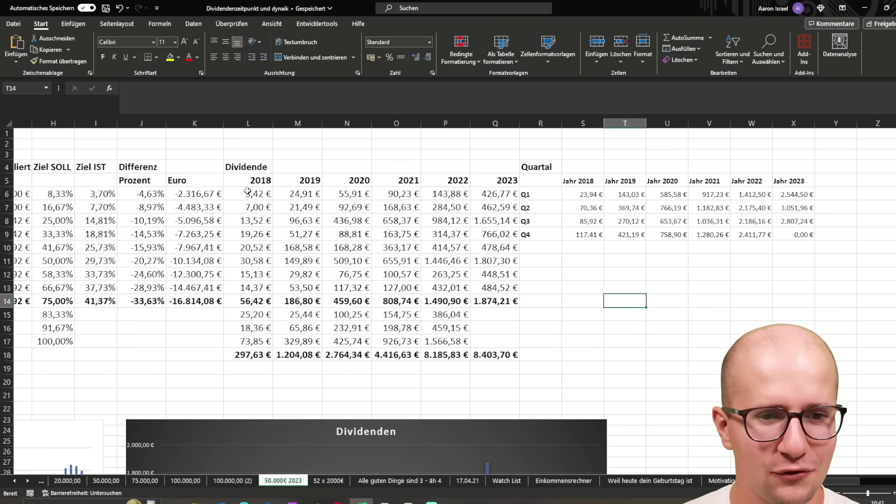
pyautogui.click(248, 304)
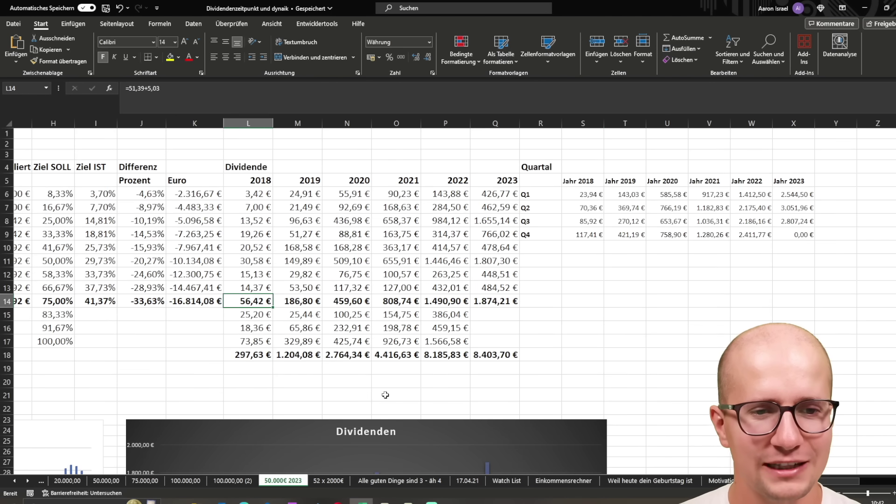
pyautogui.press('Right')
pyautogui.press('Right')
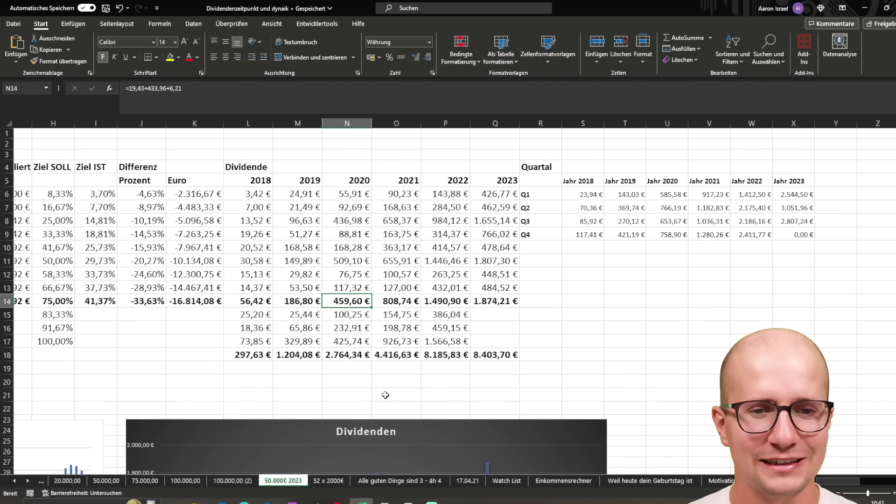
pyautogui.press('Right')
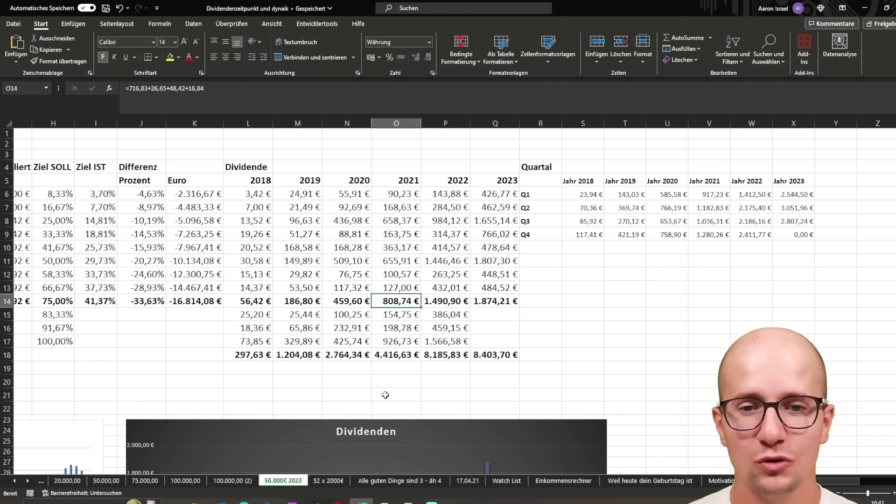
pyautogui.press('Right')
pyautogui.press('Right')
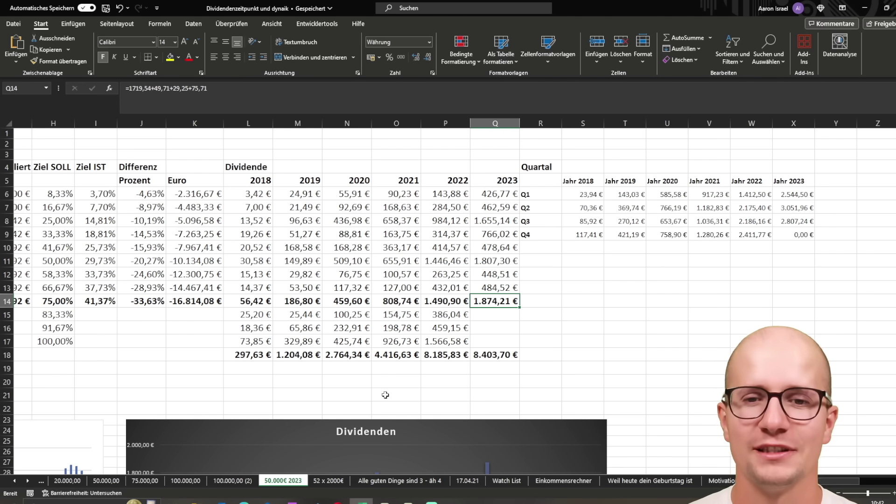
pyautogui.press('Right')
pyautogui.press('Right')
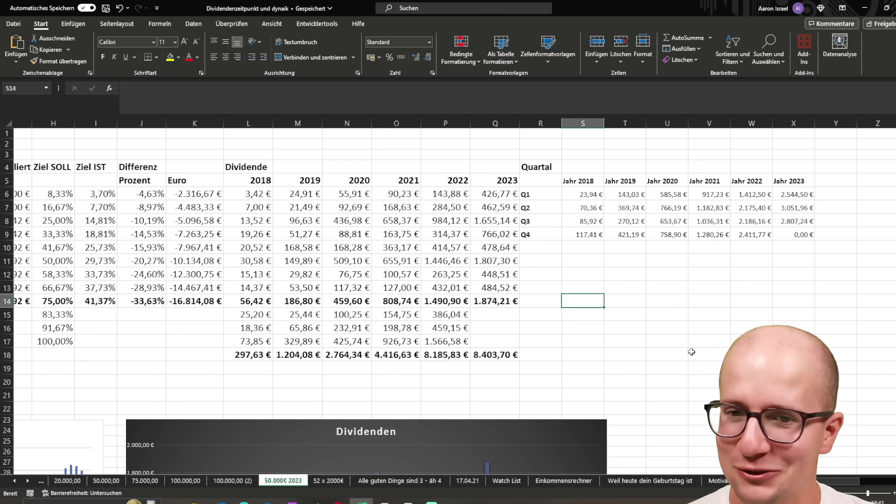
# Compare the Q3 2023 dividend total with the Q2 2023 total and check the April 2023 dividend.
pyautogui.click(800, 223)
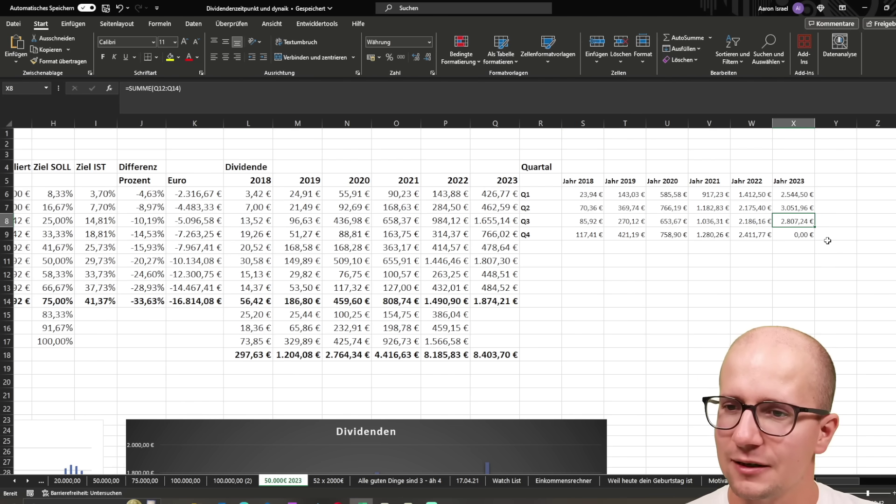
pyautogui.click(808, 209)
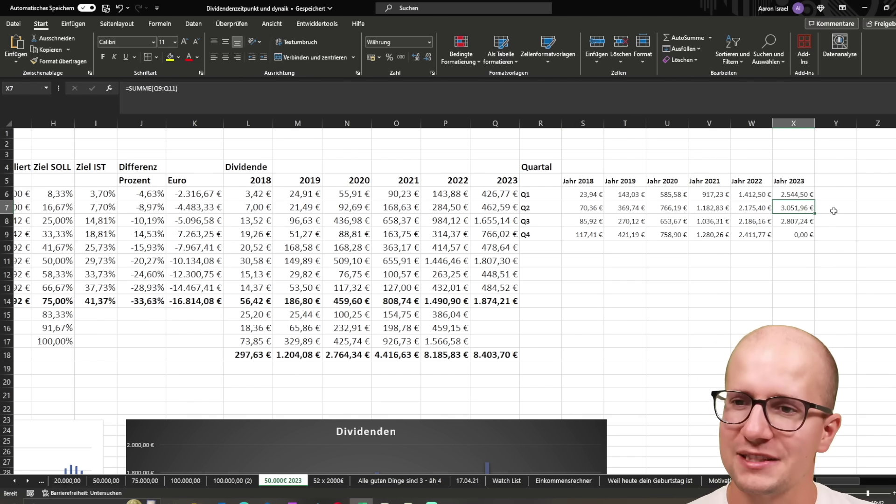
pyautogui.press('Down')
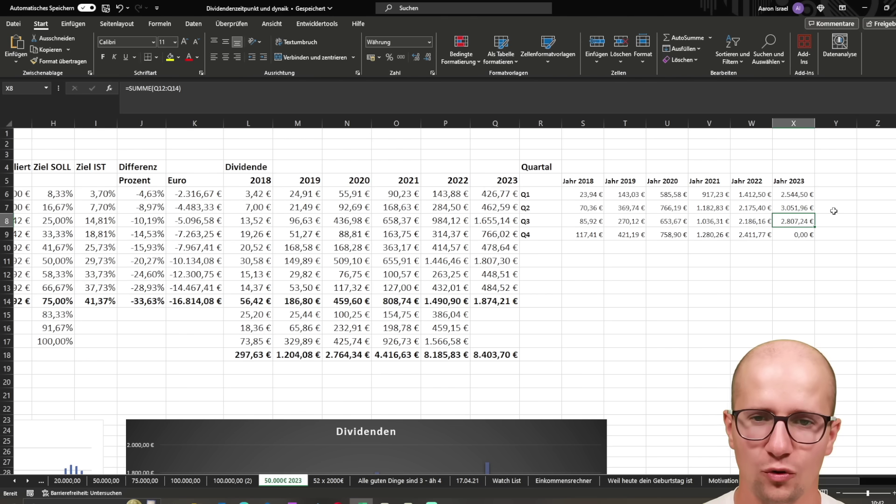
pyautogui.click(509, 235)
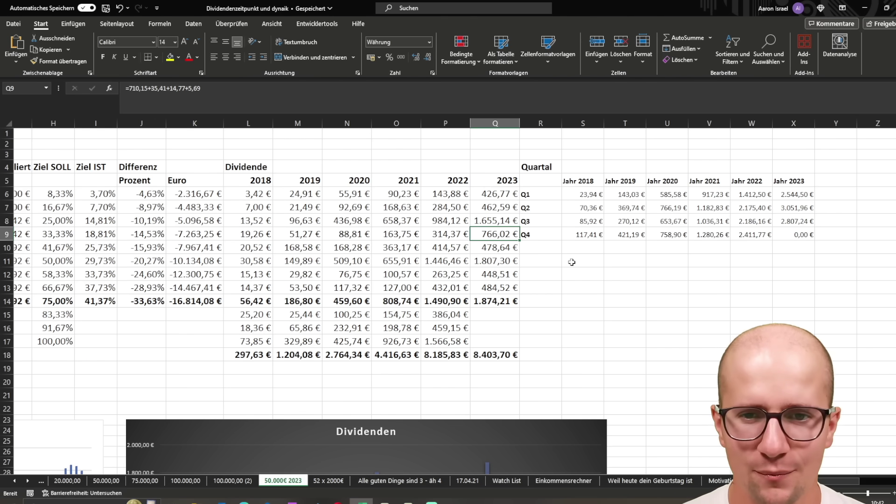
pyautogui.click(585, 277)
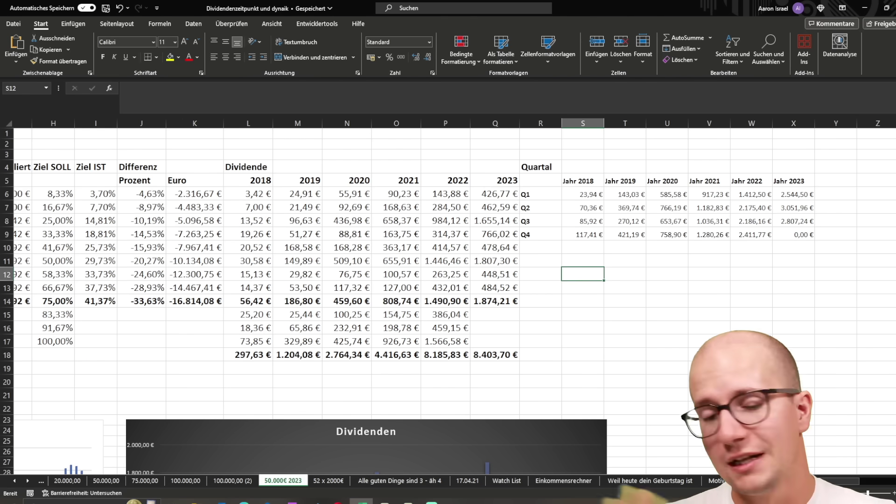
# Examine the monthly bars for all years in the Dividenden chart below the table.
pyautogui.scroll(-5, 601, 368)
pyautogui.scroll(-2, 601, 368)
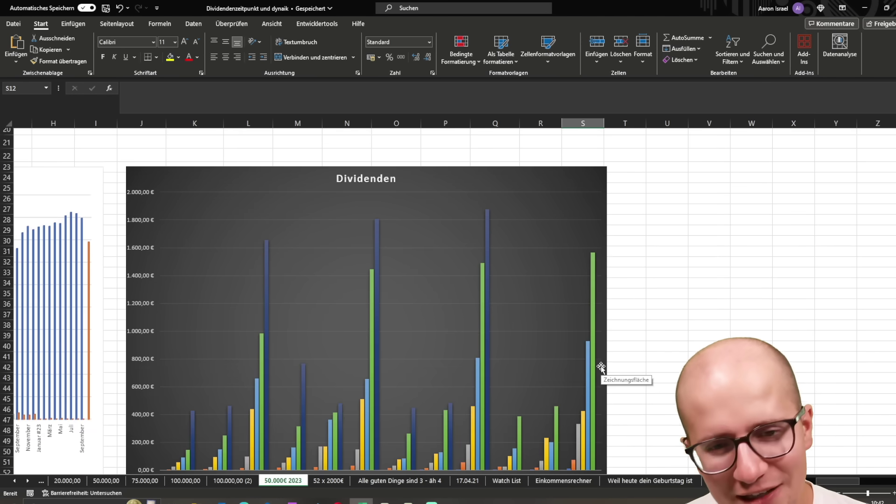
pyautogui.scroll(3, 681, 331)
pyautogui.scroll(-2, 681, 331)
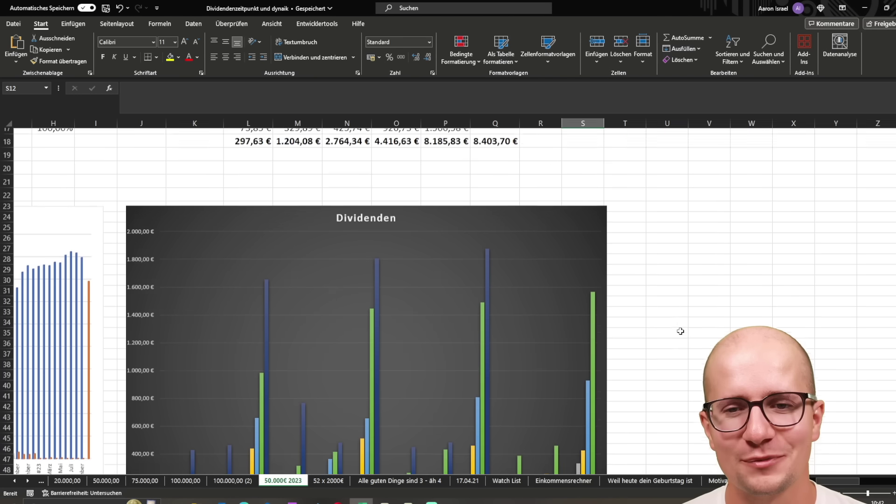
pyautogui.scroll(-1, 864, 280)
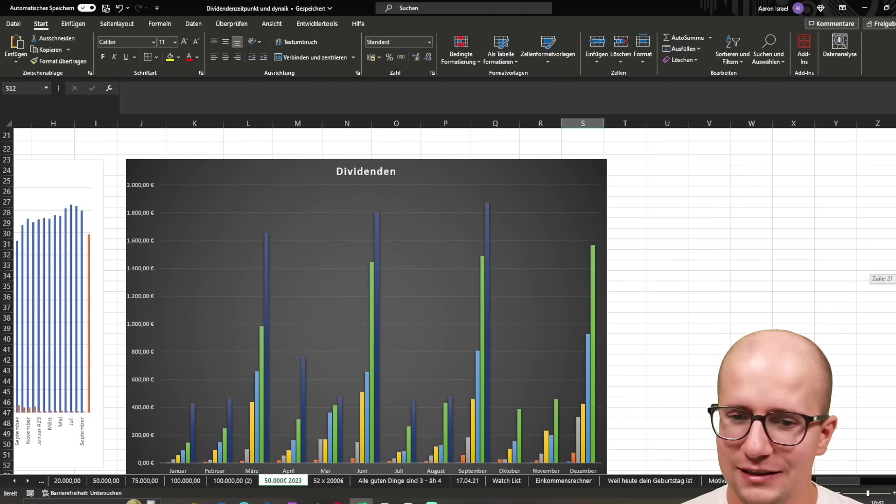
pyautogui.scroll(-1, 852, 276)
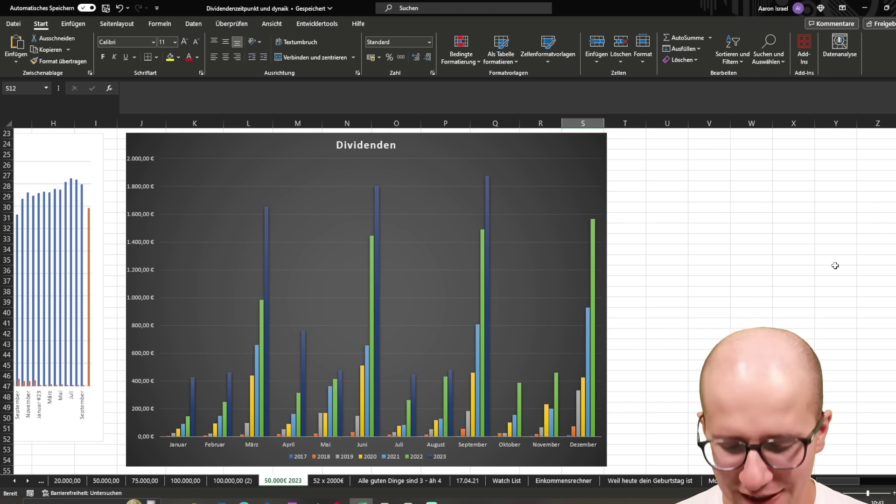
# Review the monthly Kursgewinne values by selecting them from September up to January.
pyautogui.hscroll(-8, 344, 257)
pyautogui.scroll(6, 345, 258)
pyautogui.scroll(2, 345, 257)
pyautogui.moveTo(269, 295); pyautogui.dragTo(269, 229)
pyautogui.click(266, 203)
pyautogui.moveTo(265, 196); pyautogui.dragTo(267, 248)
pyautogui.moveTo(268, 302); pyautogui.dragTo(267, 193)
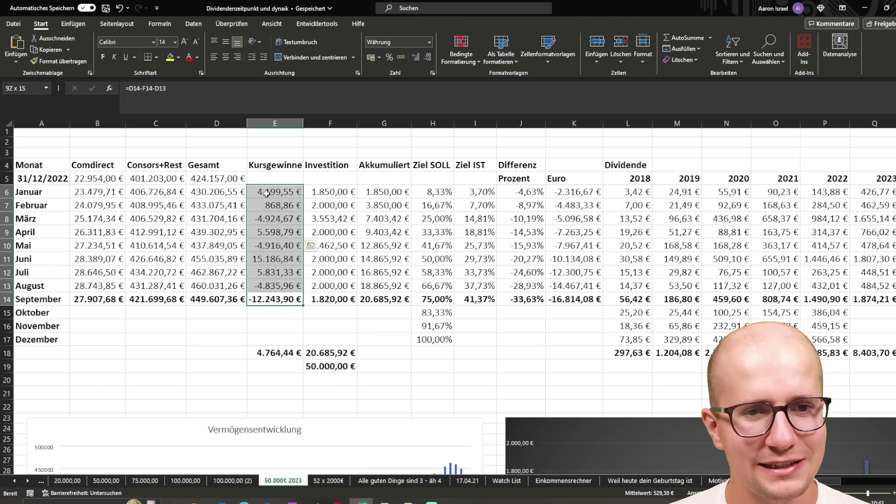
# Inspect the September 2023 dividend, bring the Quartal column into view, and review the Kursgewinne column again.
pyautogui.click(875, 299)
pyautogui.moveTo(822, 482); pyautogui.dragTo(827, 483)
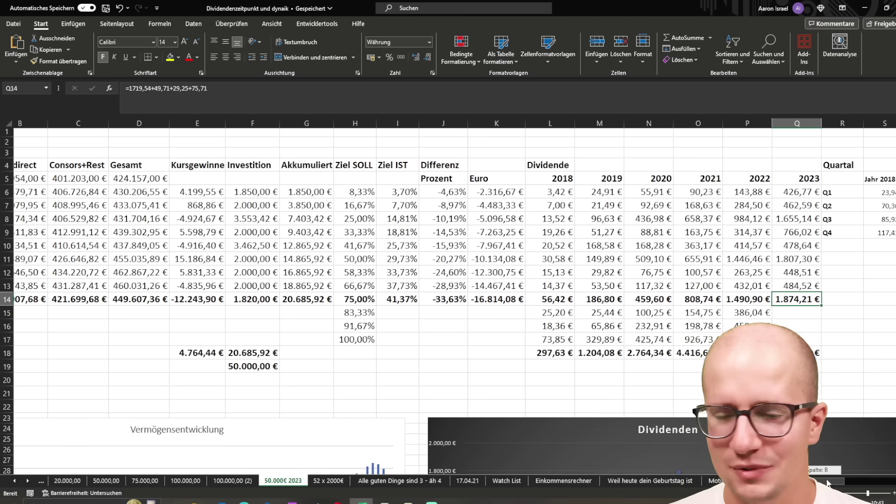
pyautogui.moveTo(204, 192); pyautogui.dragTo(198, 165)
pyautogui.click(247, 321)
pyautogui.click(282, 300)
pyautogui.click(280, 317)
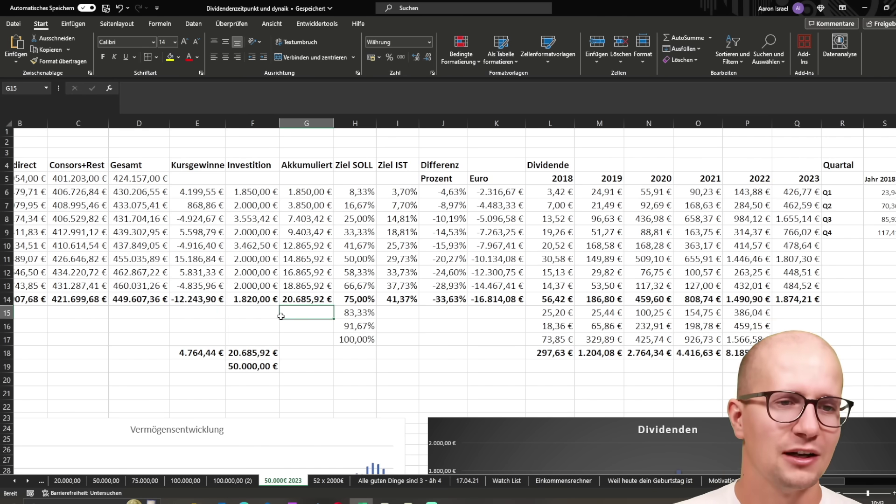
# Compare the September Kursgewinne value with the September 2023 dividend.
pyautogui.click(178, 260)
pyautogui.click(188, 301)
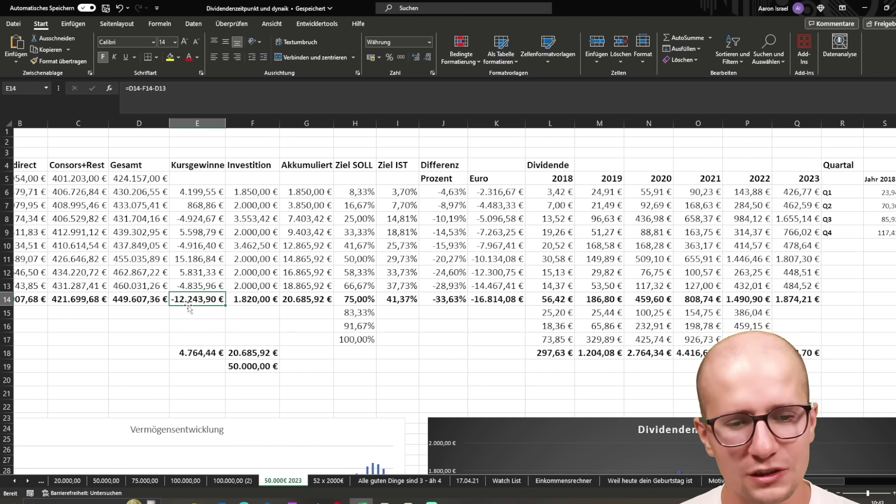
pyautogui.moveTo(796, 300)
pyautogui.mouseDown()
pyautogui.moveTo(794, 160)
pyautogui.moveTo(796, 299)
pyautogui.mouseUp()
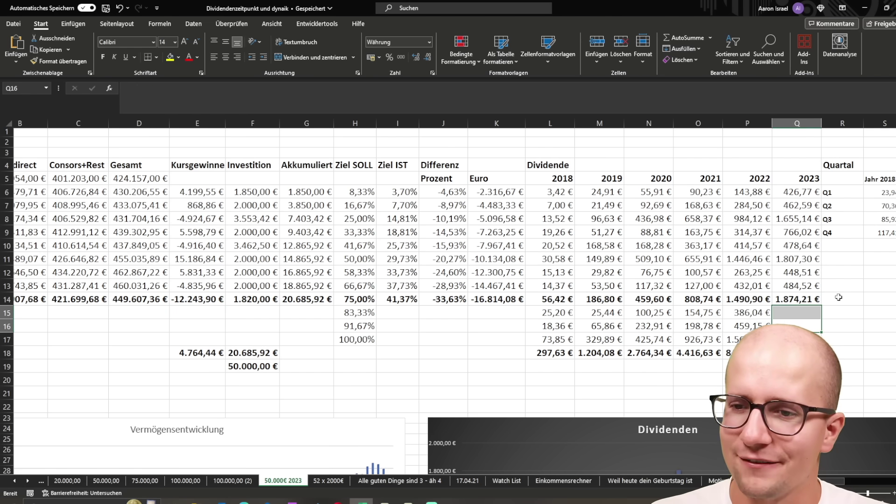
pyautogui.click(858, 289)
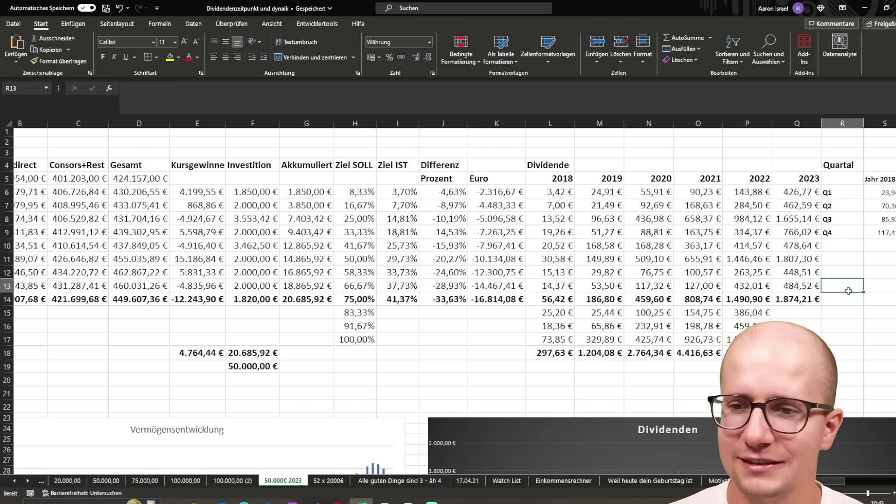
# Compare the whole Kursgewinne column with the whole 2023 Dividende column by selecting each in turn.
pyautogui.moveTo(193, 327); pyautogui.dragTo(194, 154)
pyautogui.click(261, 317)
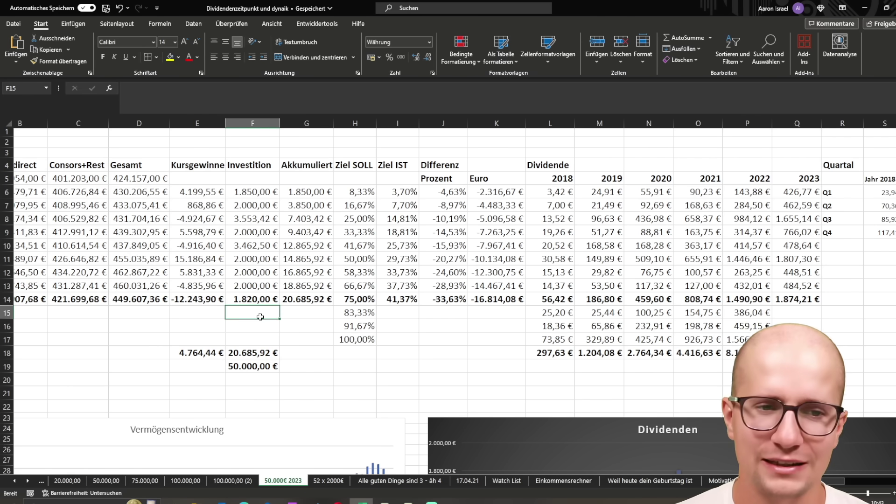
pyautogui.moveTo(803, 326); pyautogui.dragTo(796, 164)
pyautogui.click(864, 301)
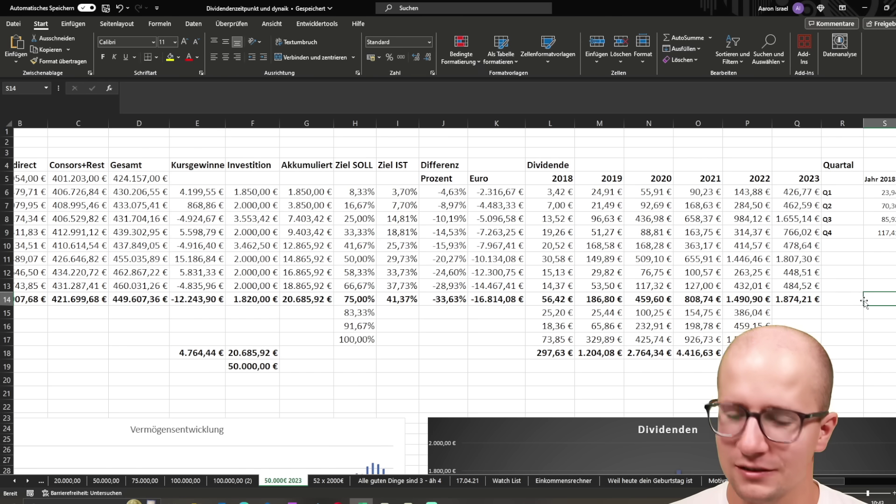